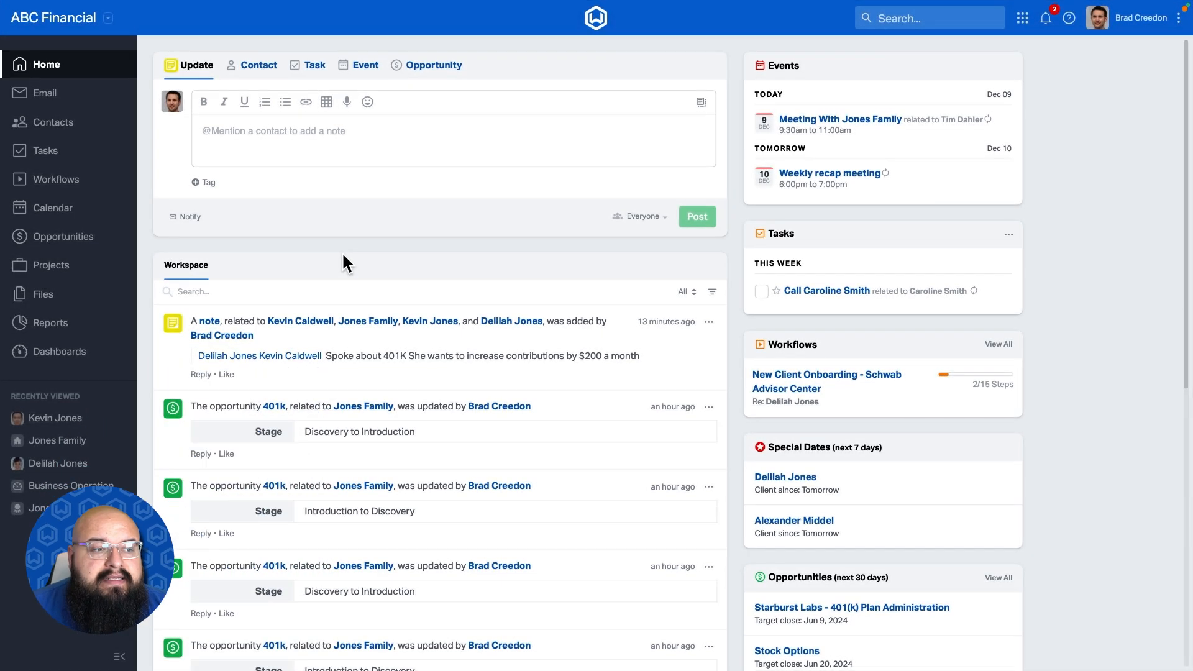
- Create a new workflow template named "New Prospect Email Campaign"
left_click(70, 182)
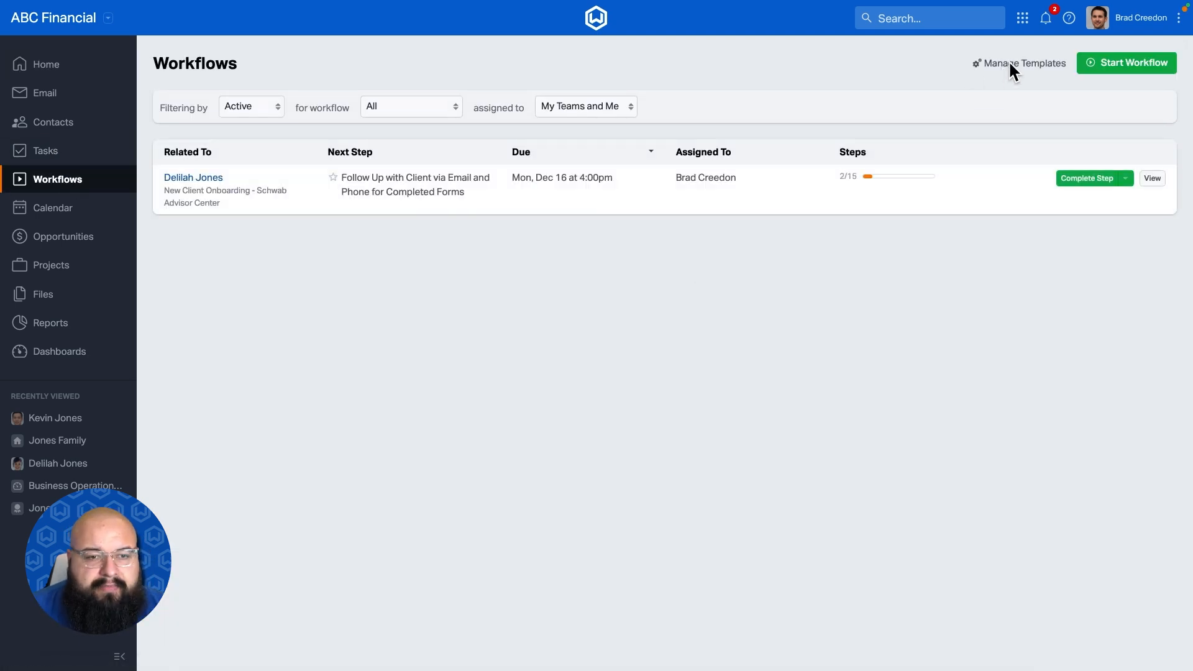
left_click(1008, 61)
left_click(1125, 64)
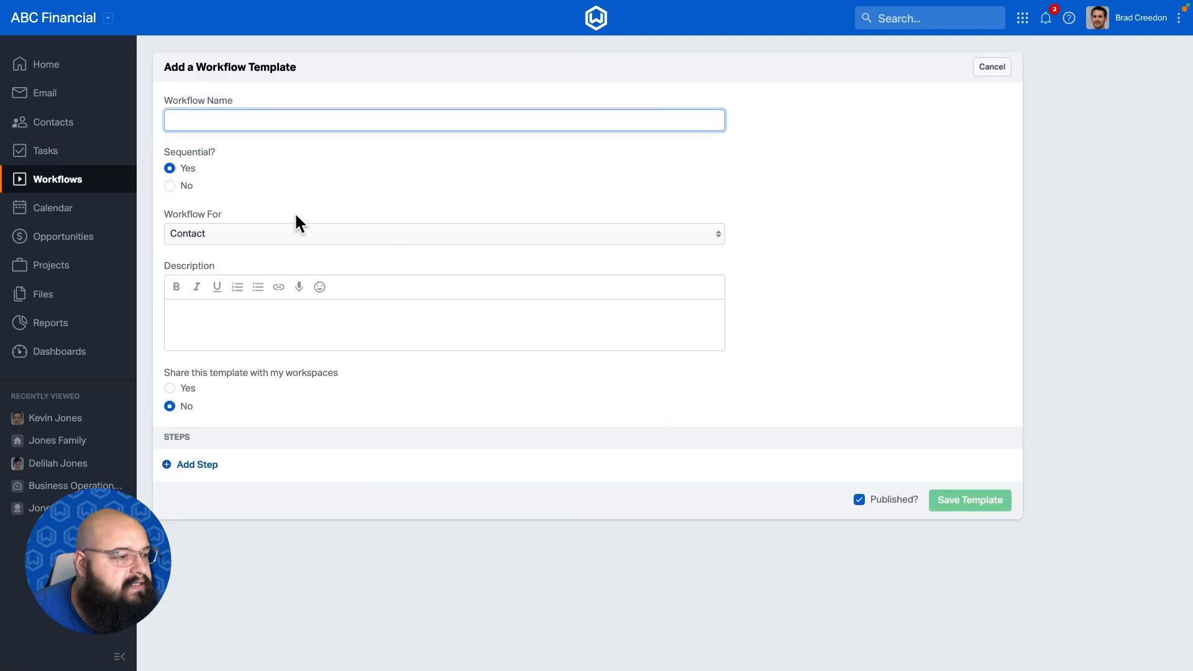
type("New Prospec")
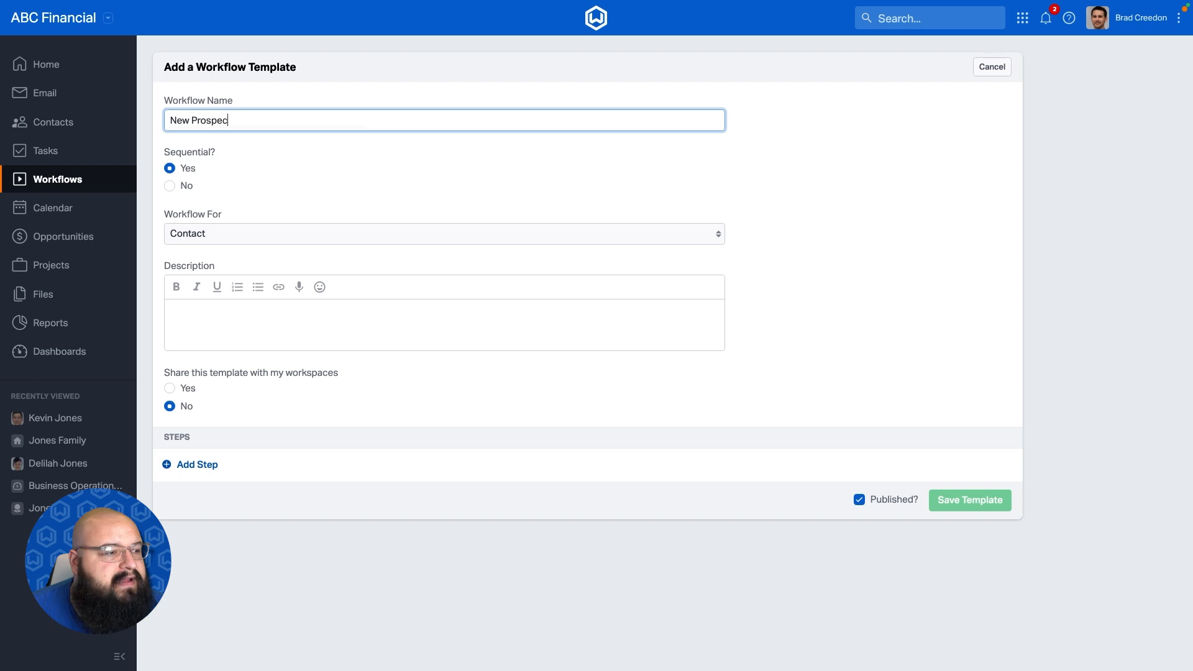
type("t Email Campaign")
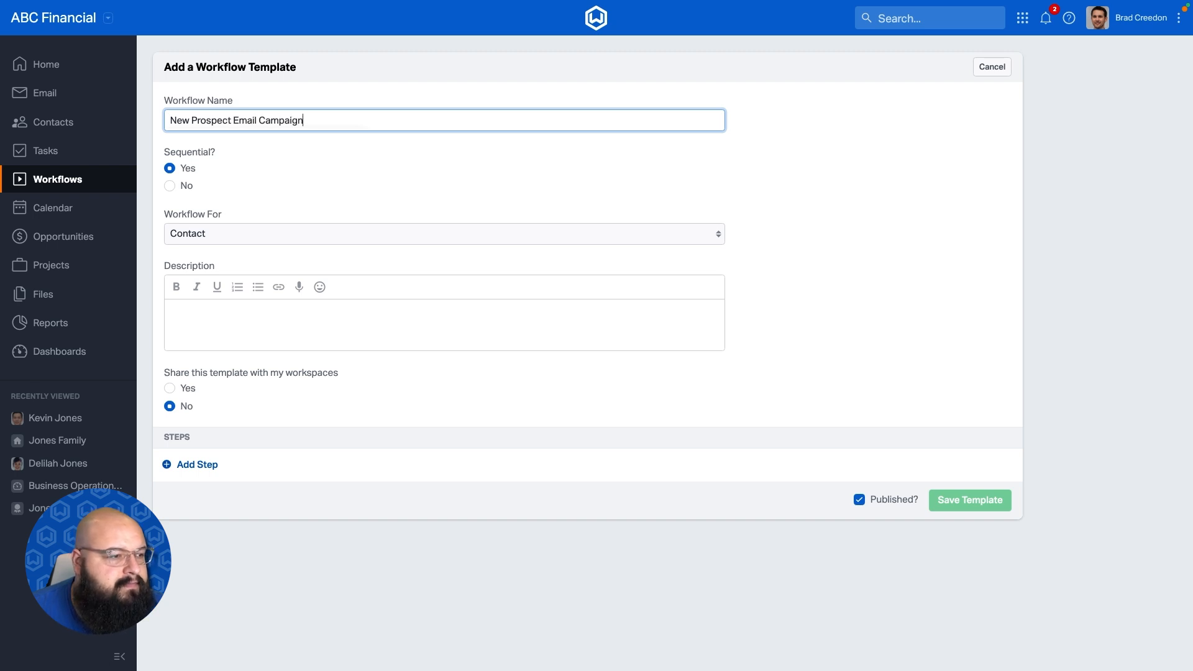
- Add a first workflow step named "Prospect Verification", due in 0 days, and save it
left_click(198, 463)
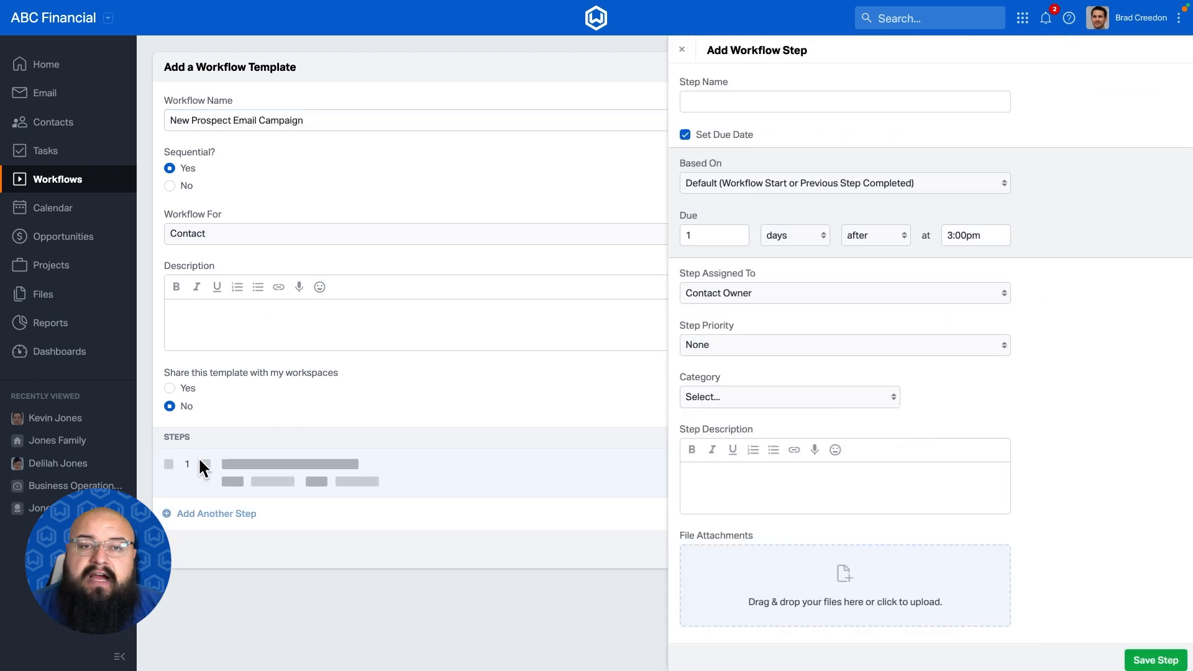
type("Pros")
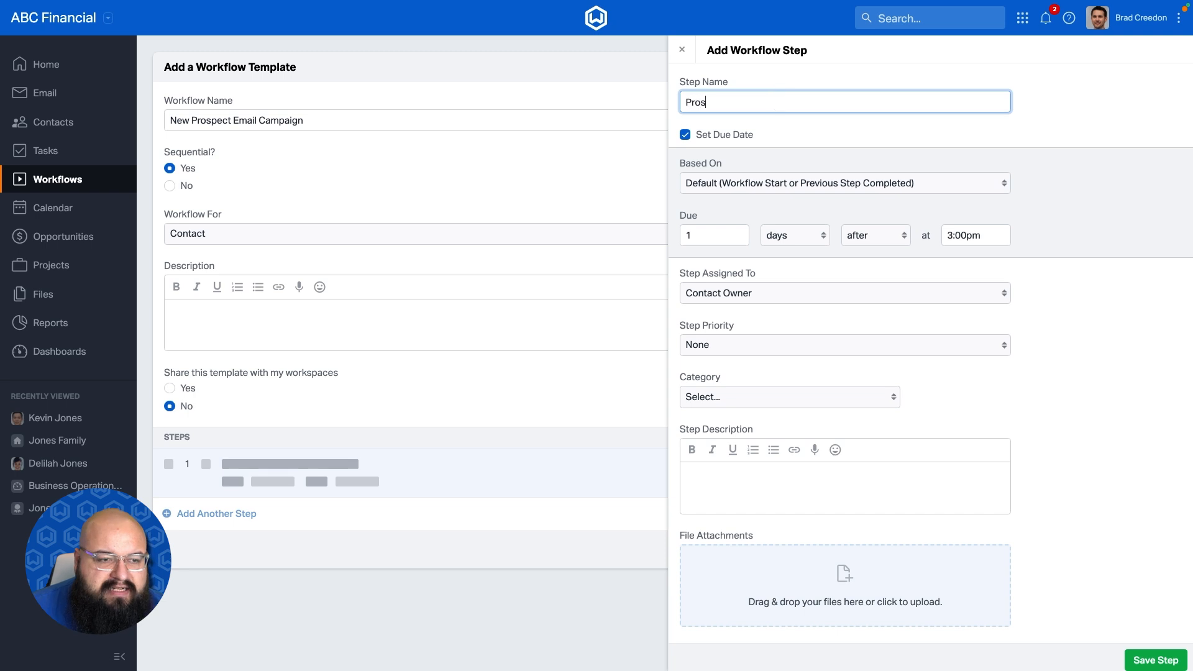
type("pect Verification")
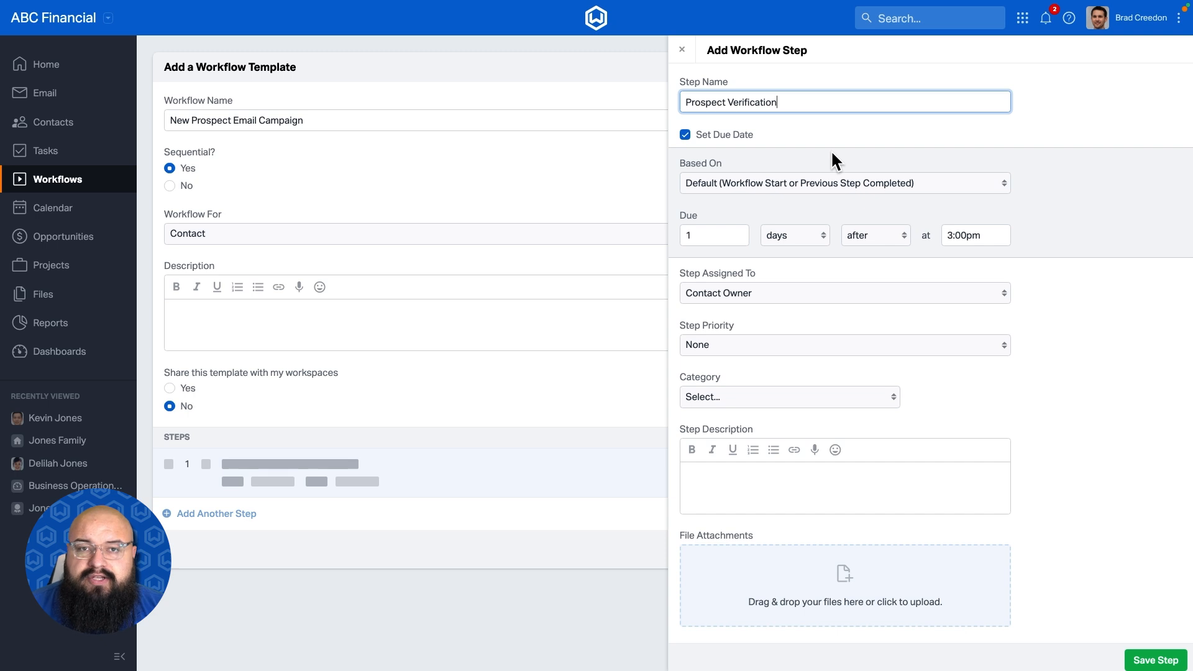
double_click(691, 236)
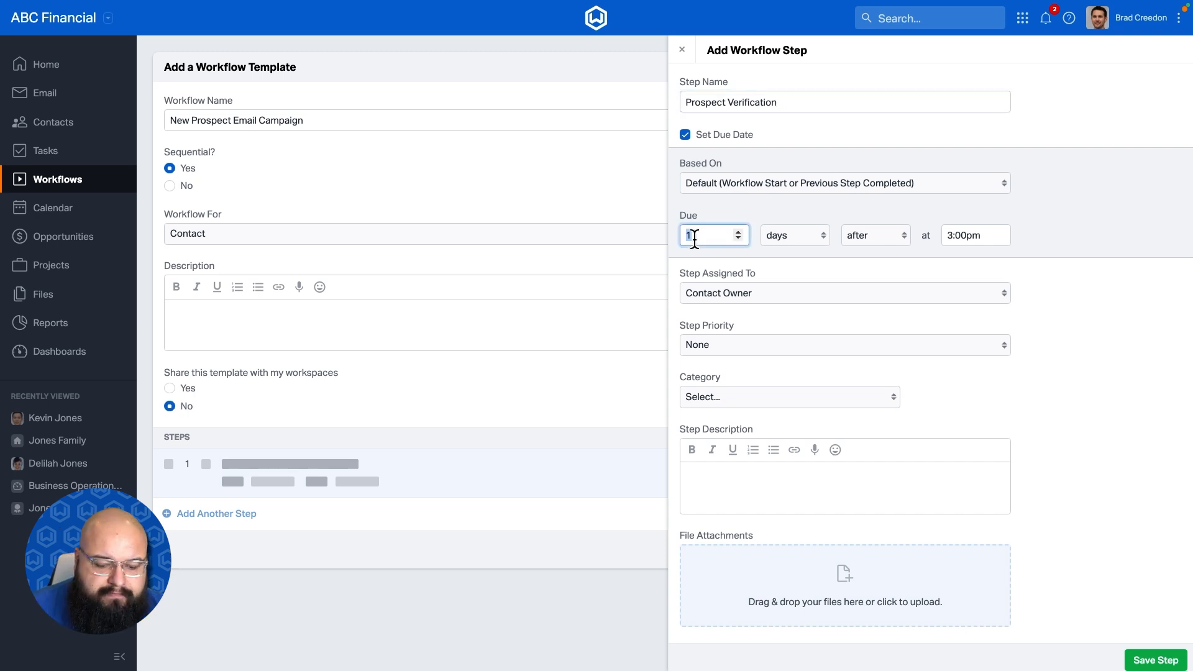
type("0")
scroll(1089, 368, "down", 1)
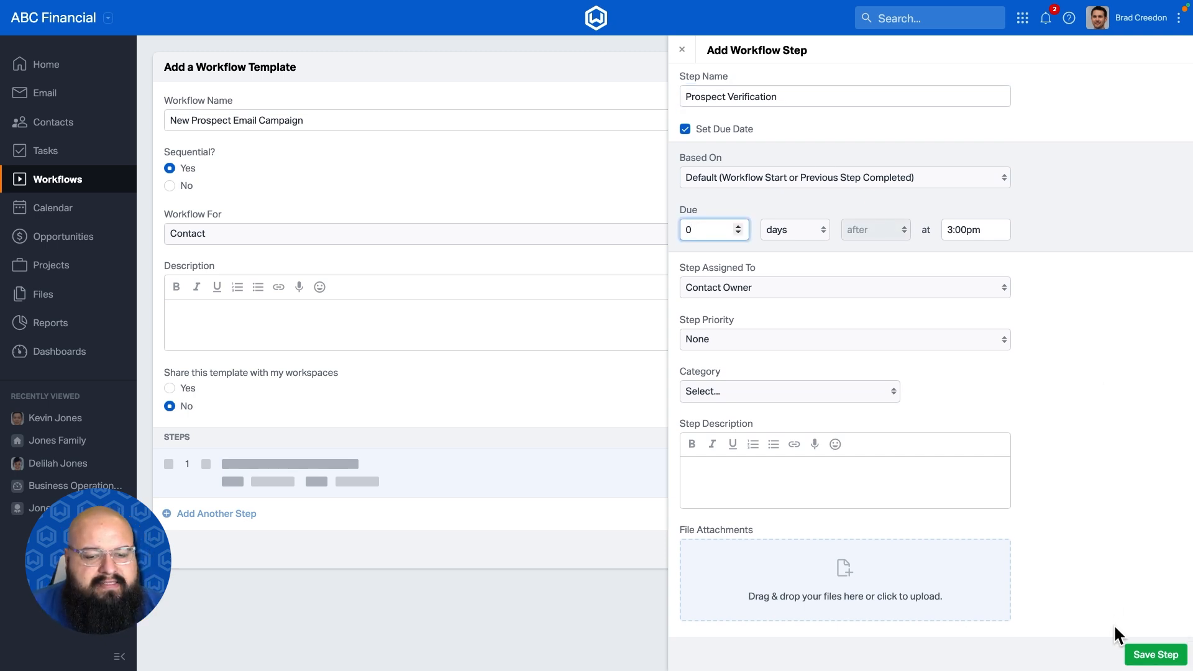
left_click(1154, 654)
- Add a second workflow step named "1st Phone Attempt", due 0 days from the previous step, and save it
left_click(244, 513)
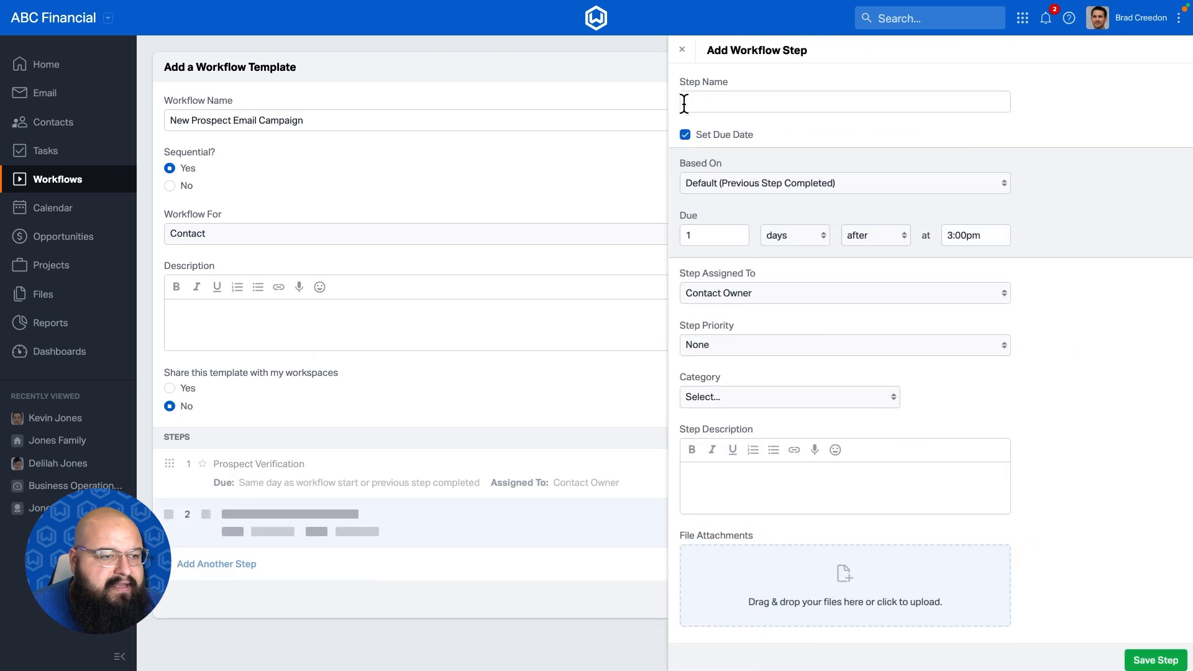
left_click(720, 100)
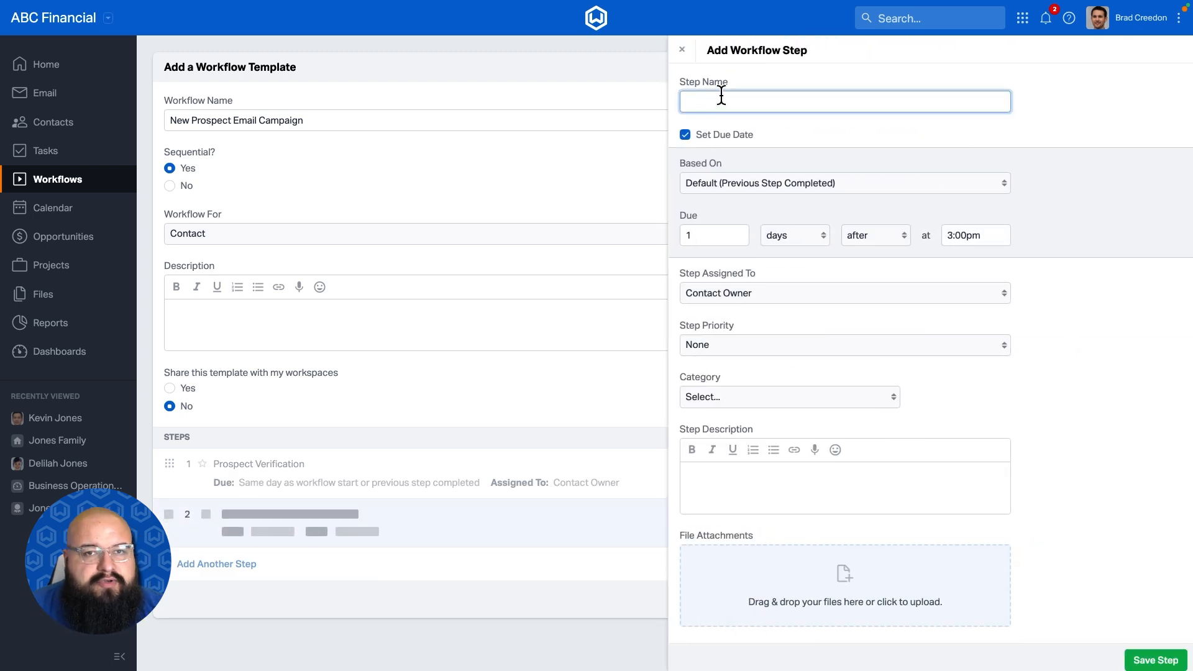
type("1st Phone")
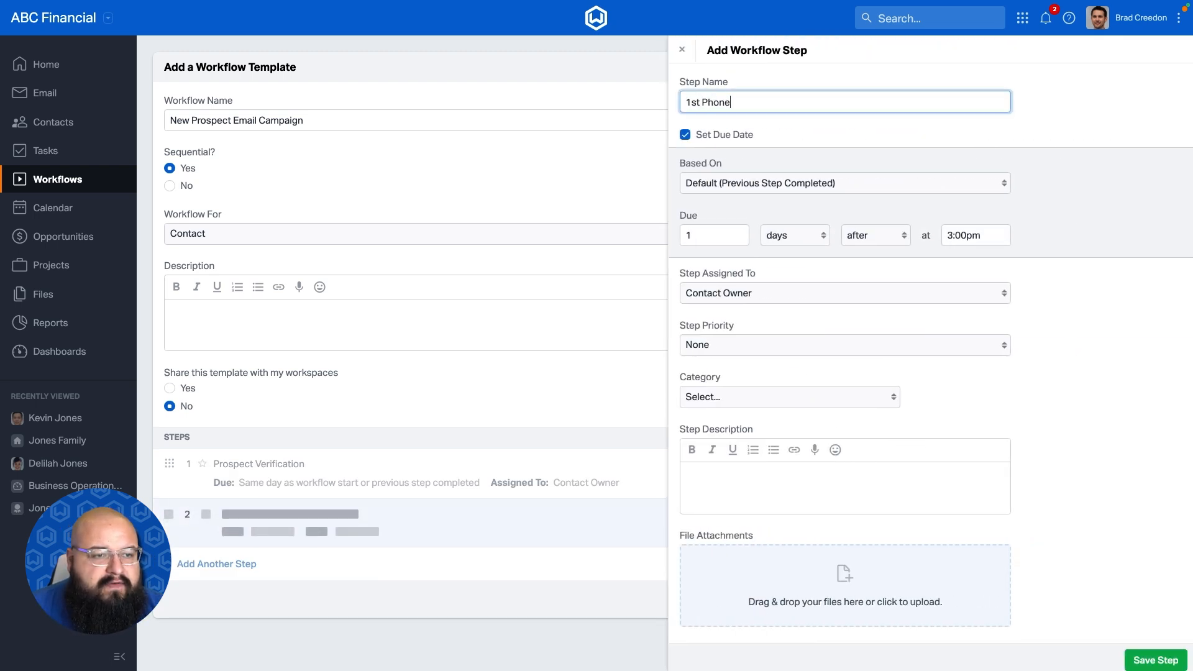
type(" Attempt")
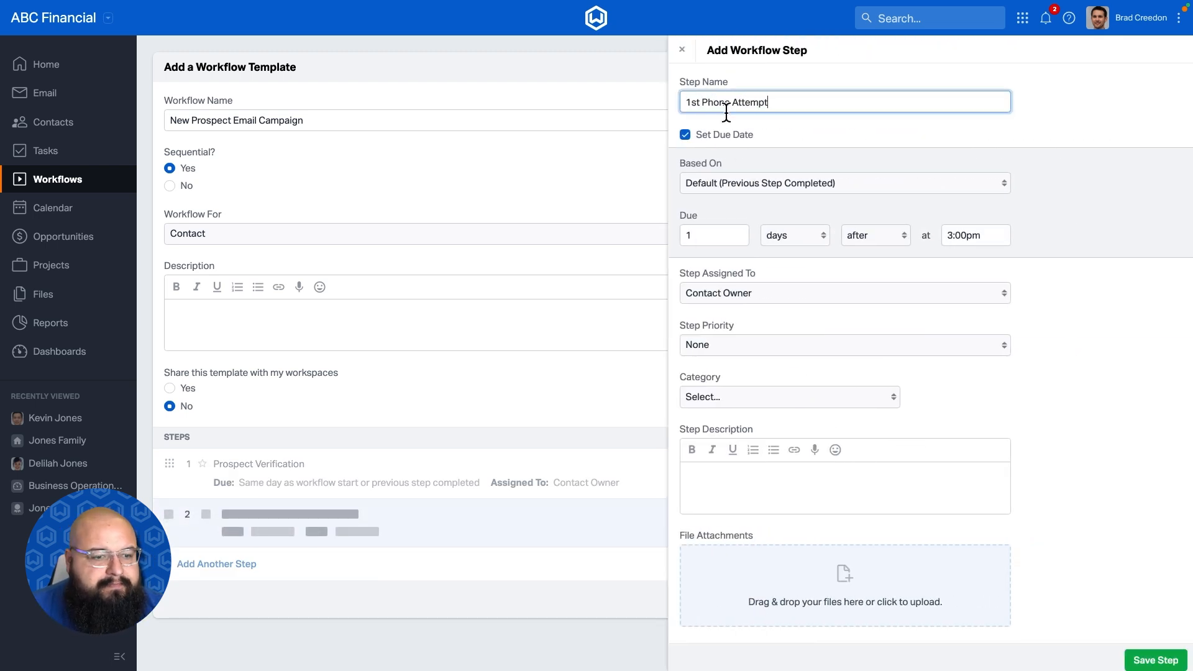
left_click(705, 235)
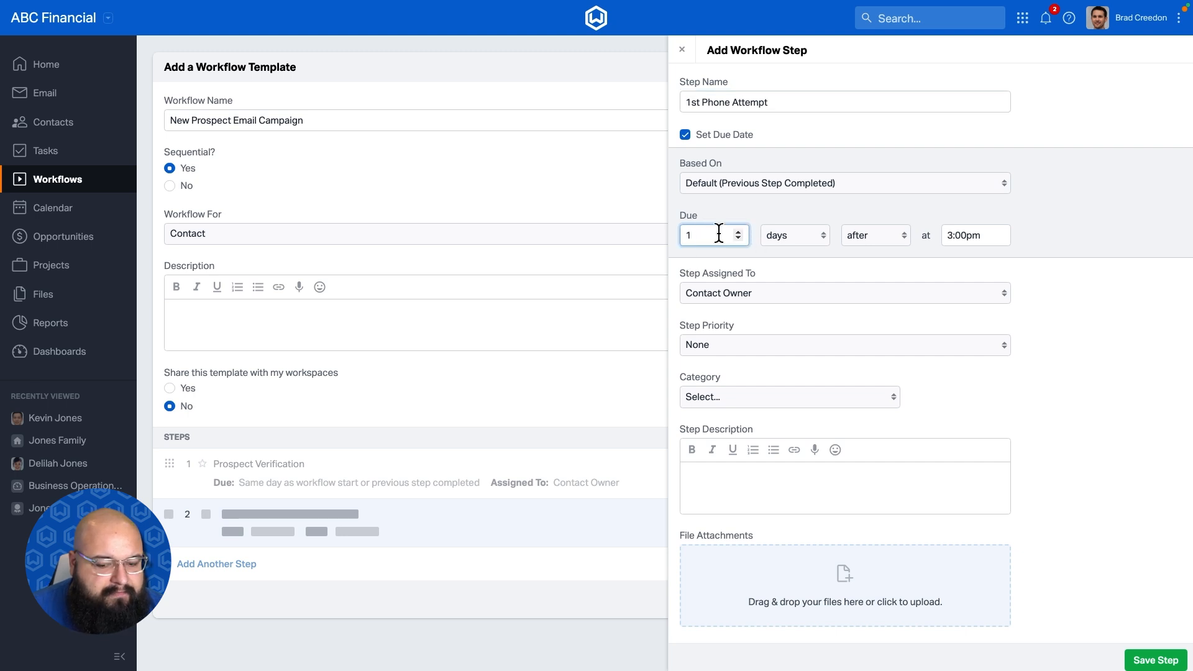
key("BackSpace")
type("0")
left_click(1020, 316)
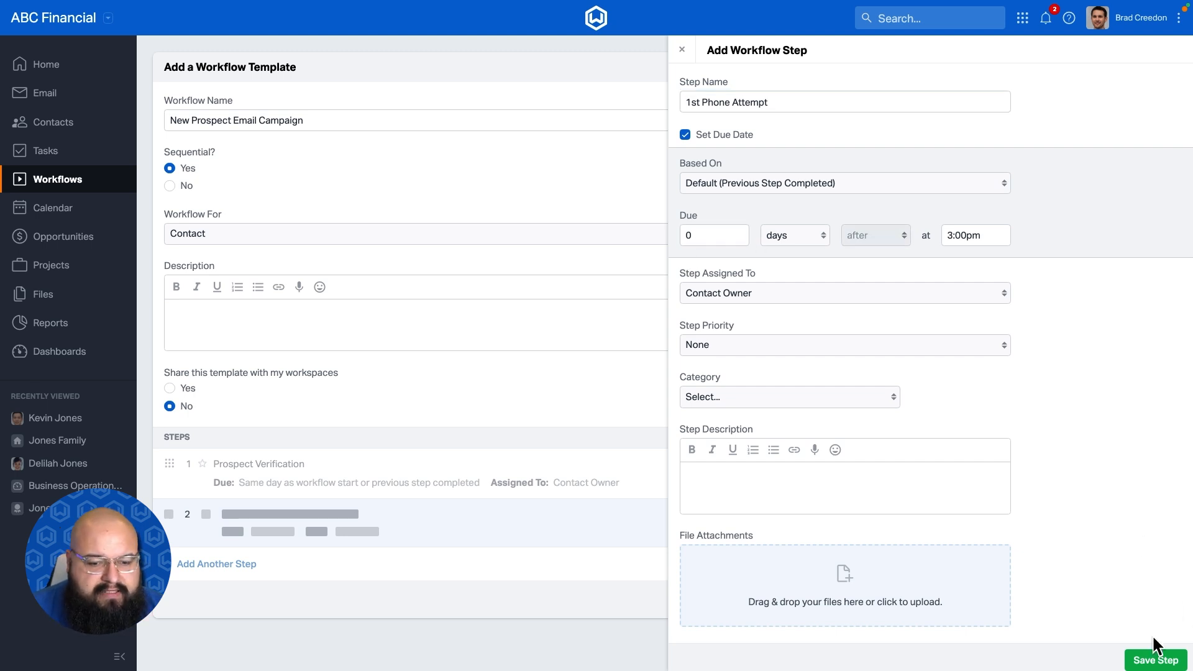
left_click(1148, 660)
- Add a third workflow step named "1st Email Attempt", due 2 weekdays after the previous step, and save it
left_click(233, 564)
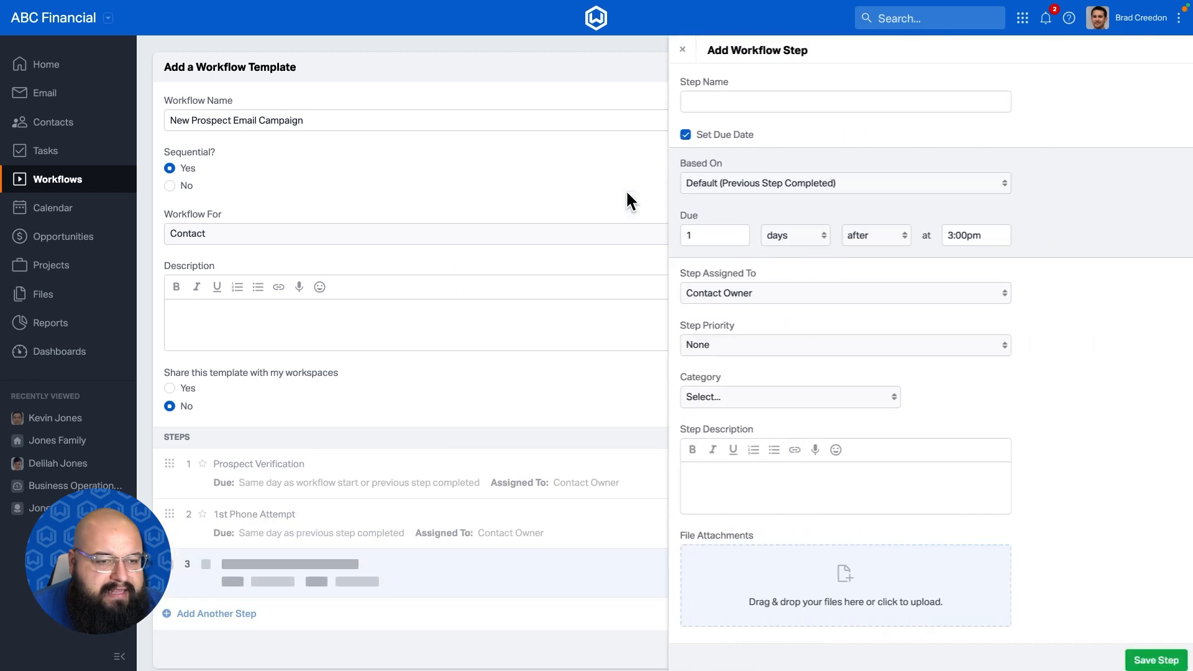
type("1")
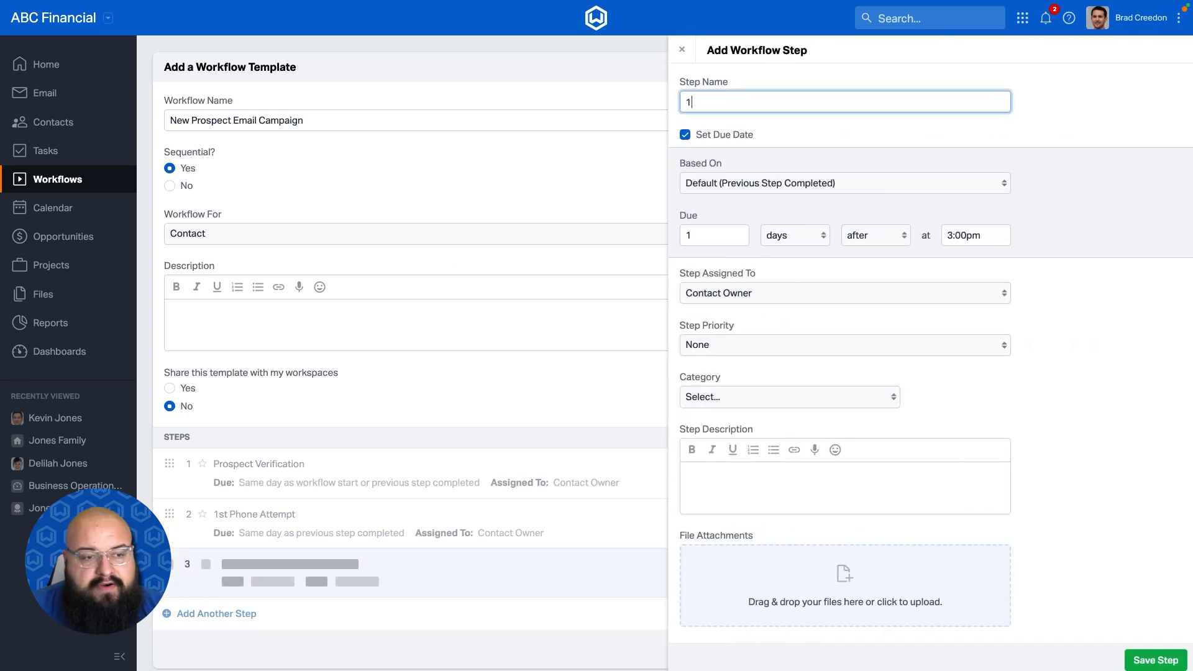
type("st Email Attempt")
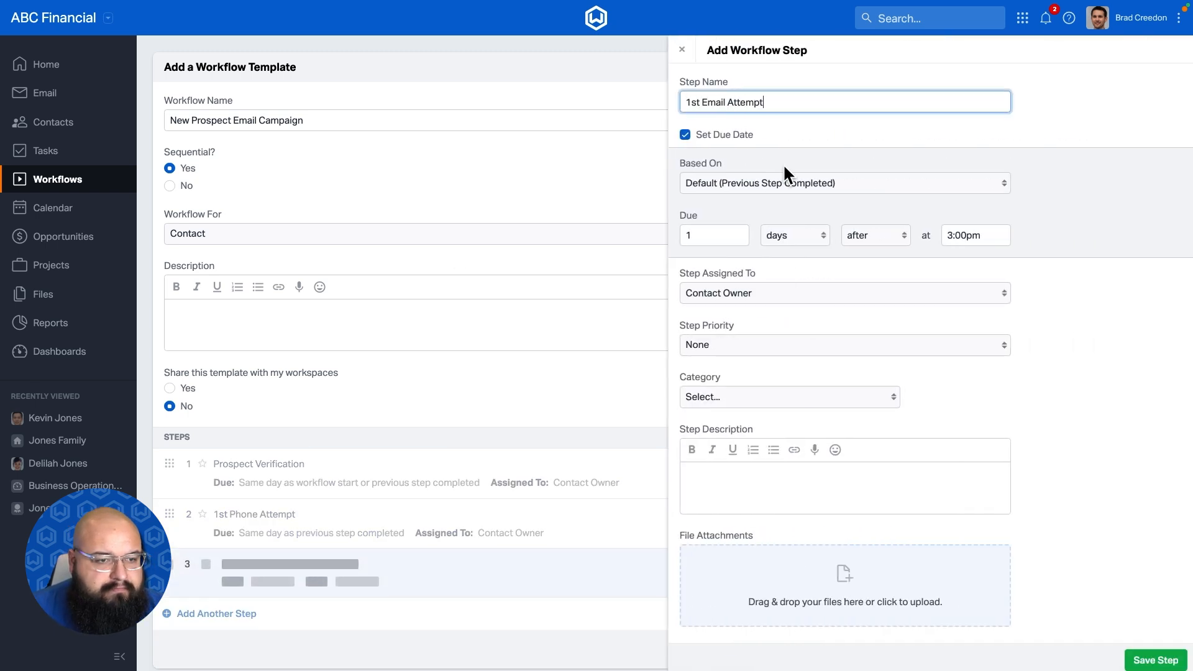
left_click(708, 235)
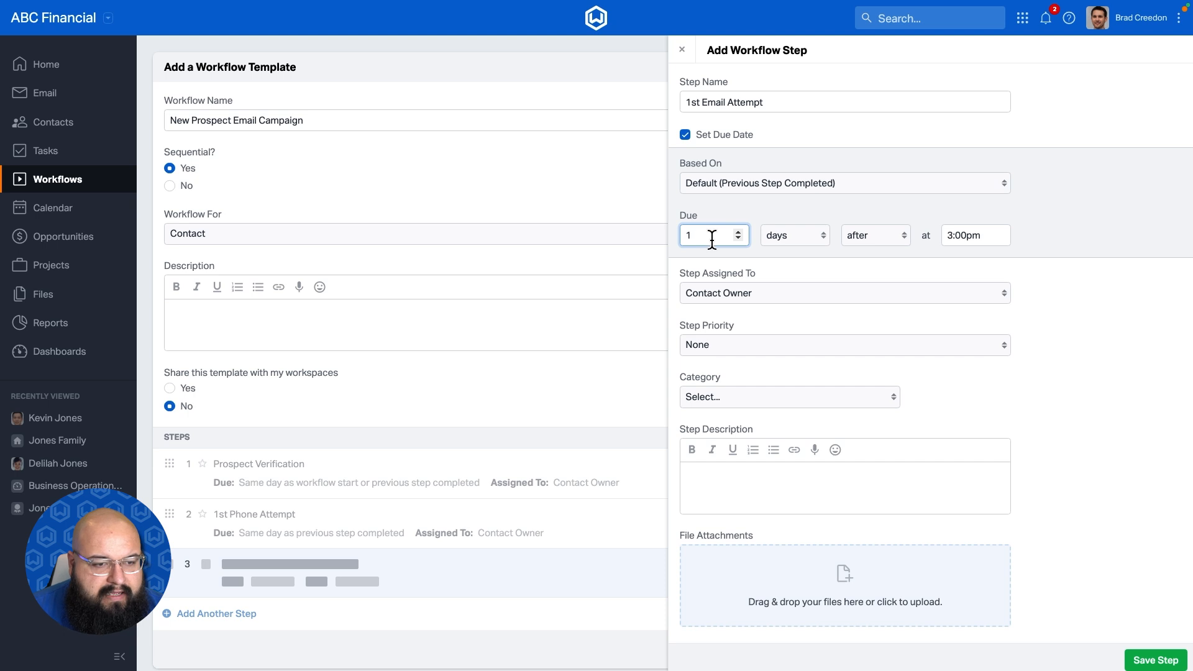
key("BackSpace")
type("2")
left_click(772, 232)
left_click(787, 277)
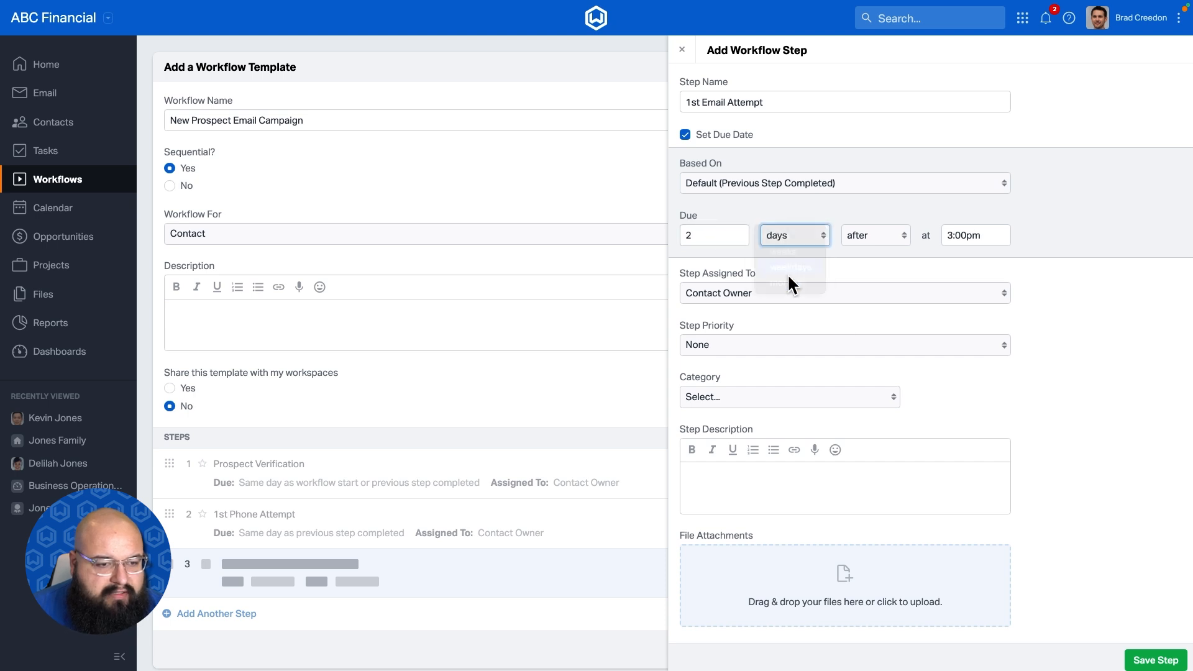
left_click(1155, 660)
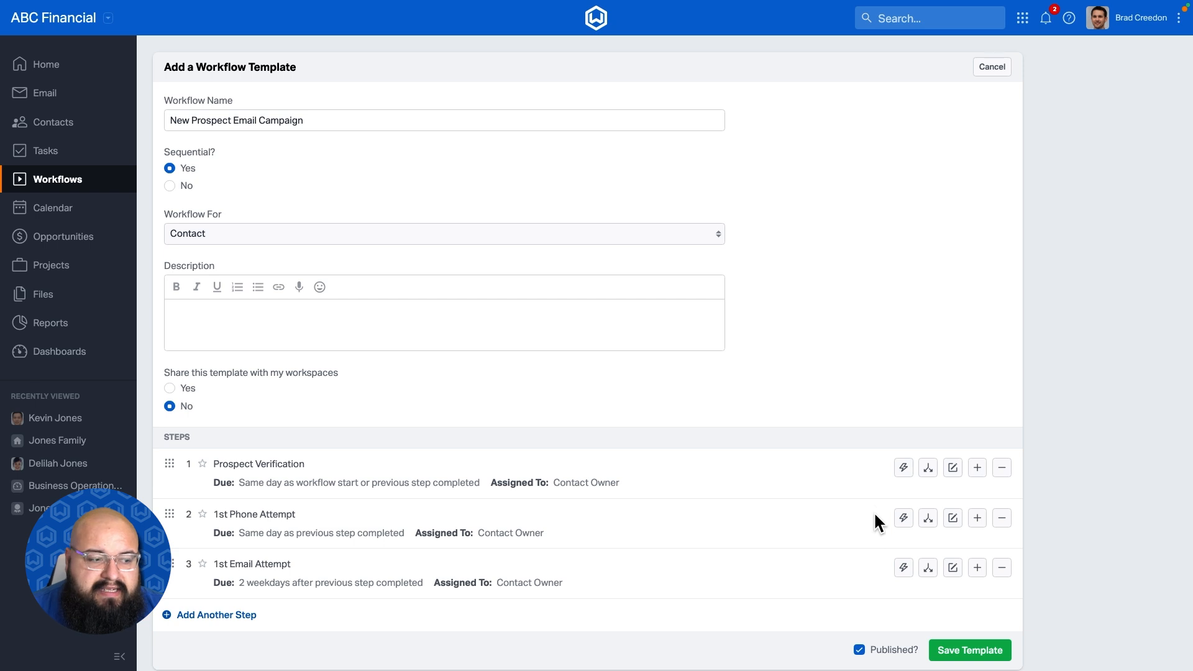
- Start an Update Contact Details action on the Prospect Verification step and include the Email Address field
left_click(903, 467)
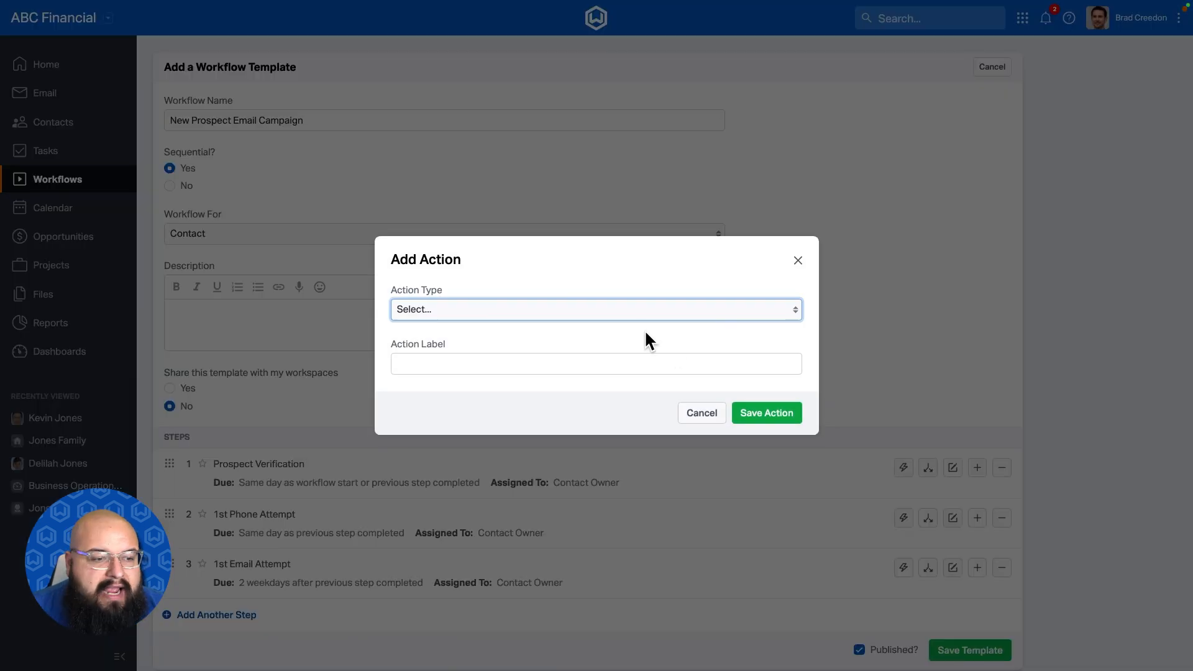
left_click(630, 309)
left_click(483, 354)
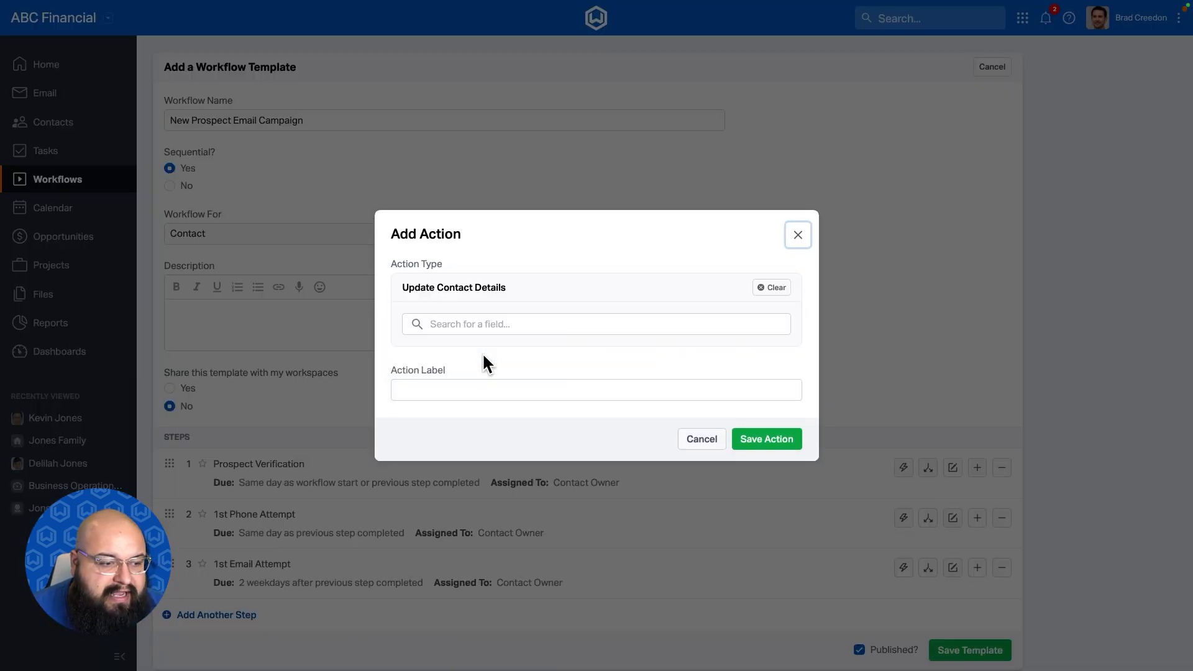
left_click(487, 322)
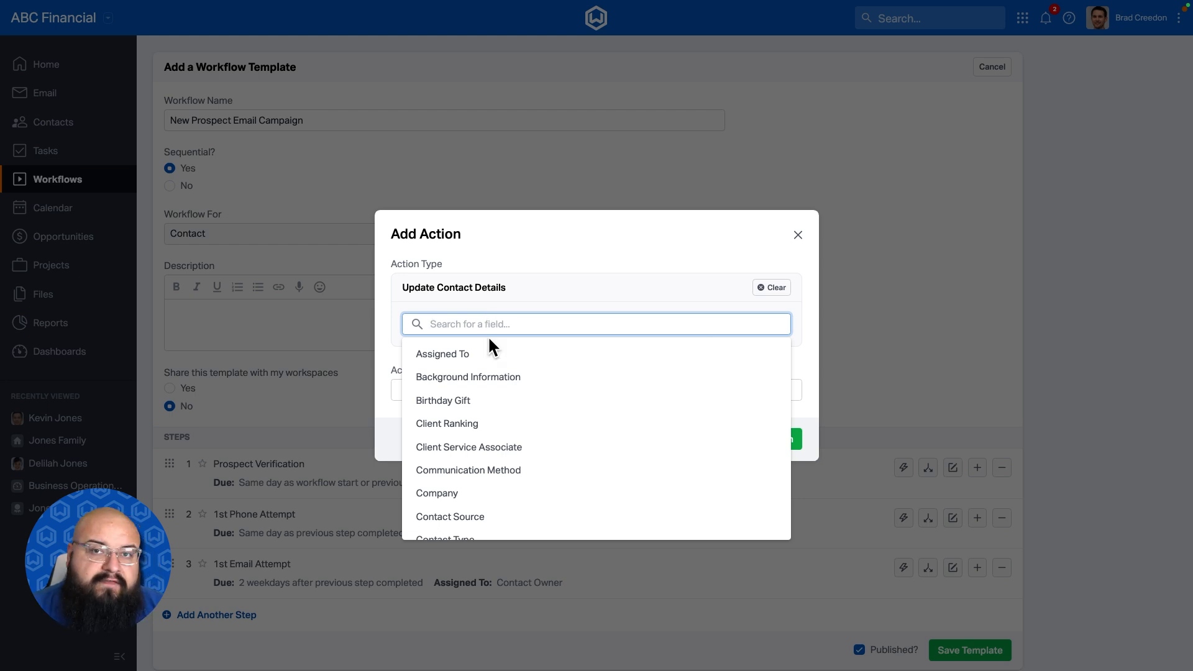
type("email")
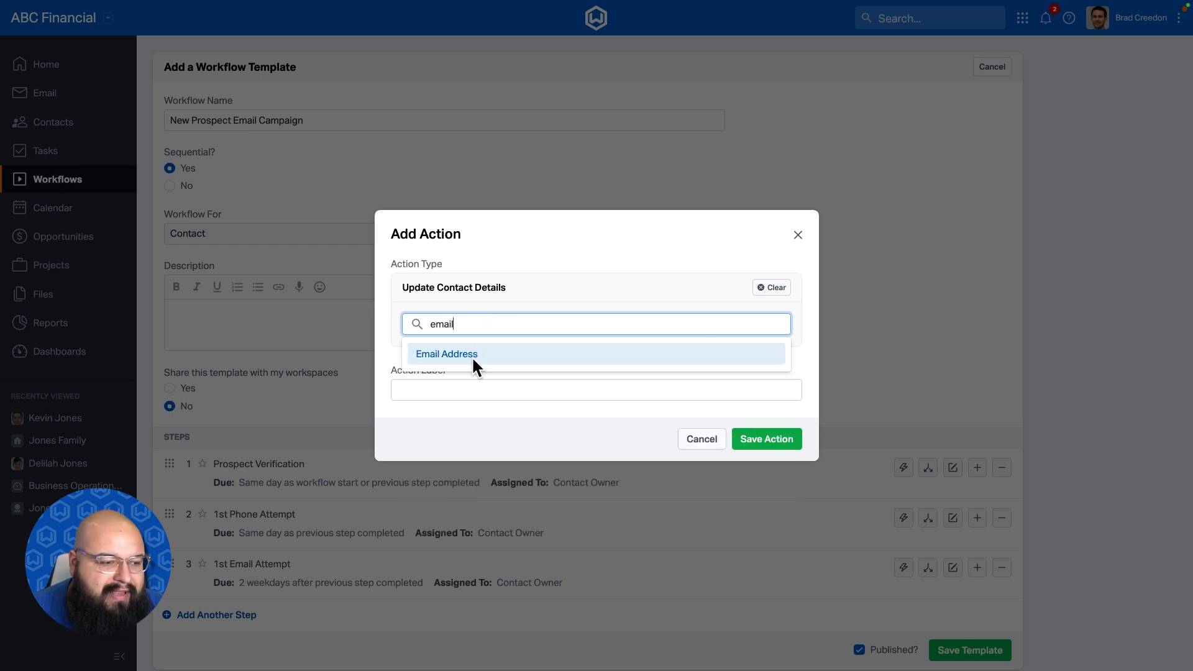
left_click(473, 355)
- Add the Phone Number and Name fields to the contact update action and move Name to the start of the list
left_click(438, 339)
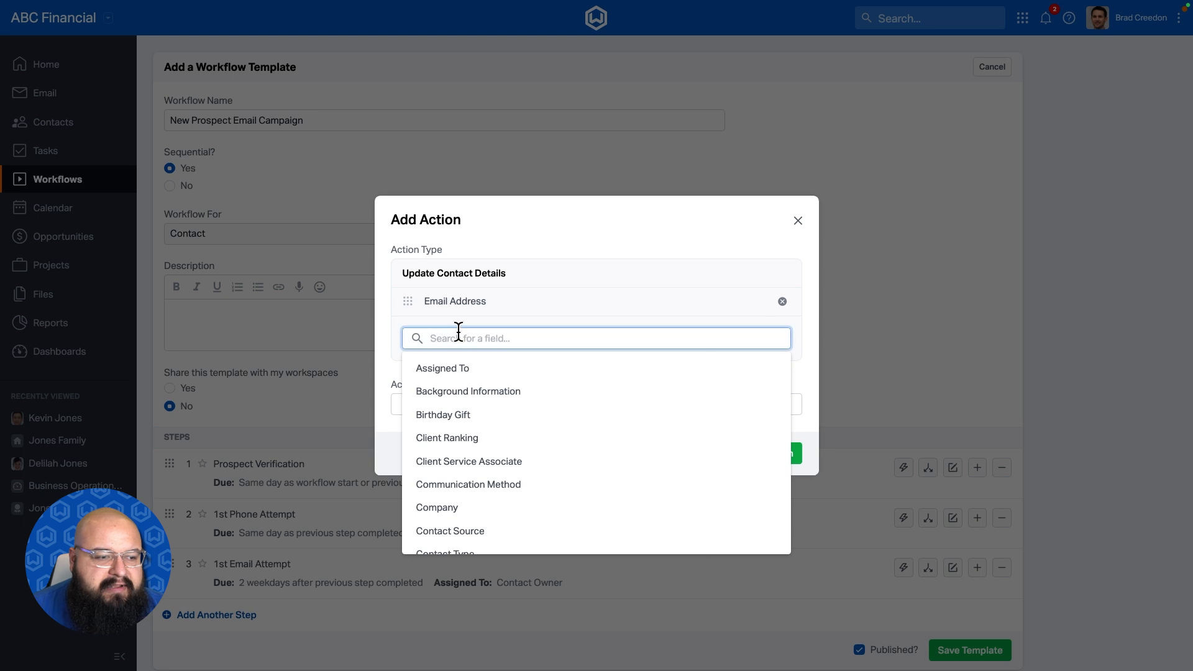
type("phone")
left_click(453, 368)
left_click(434, 351)
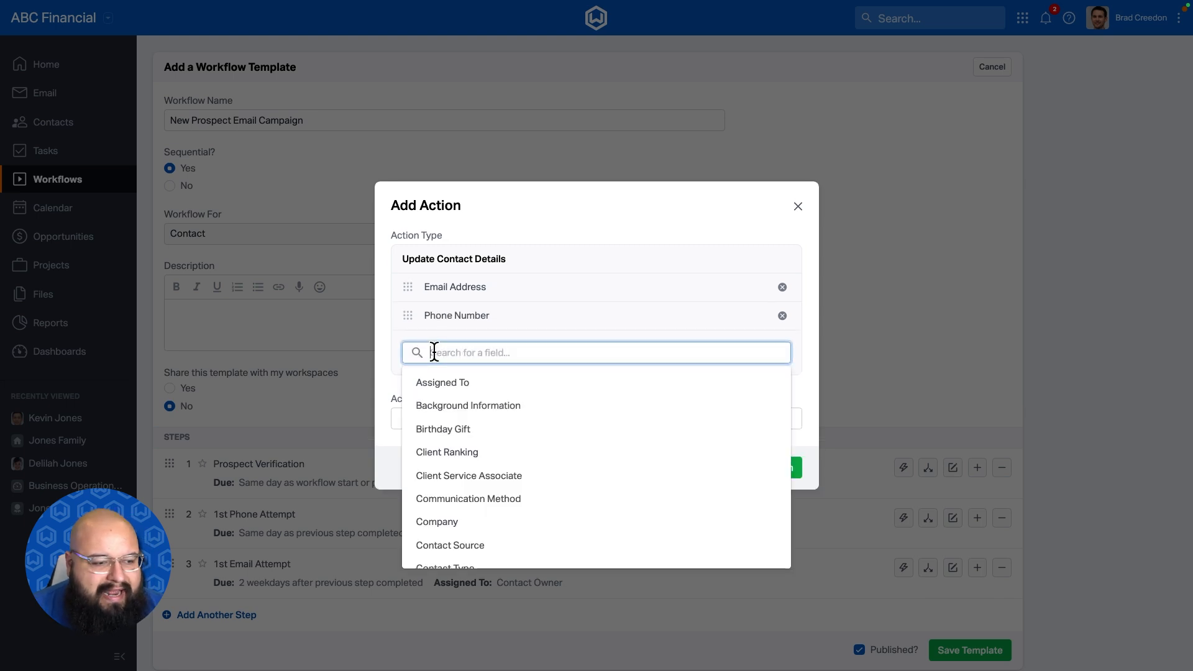
type("name")
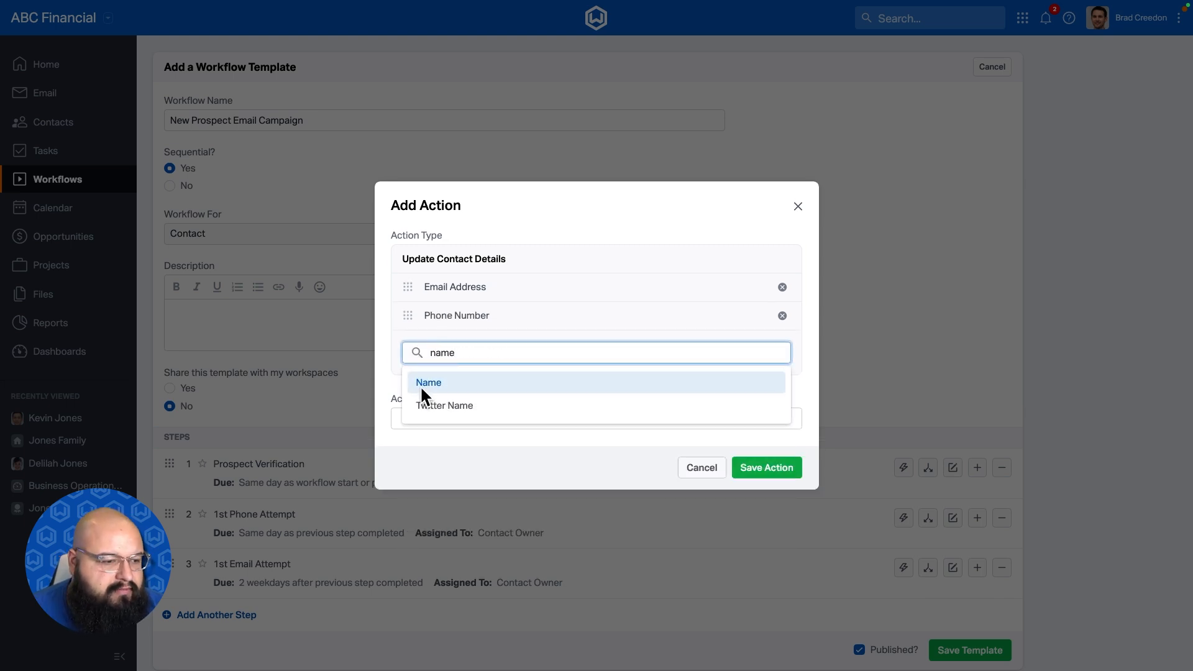
left_click(420, 384)
left_click_drag(405, 335, 404, 277)
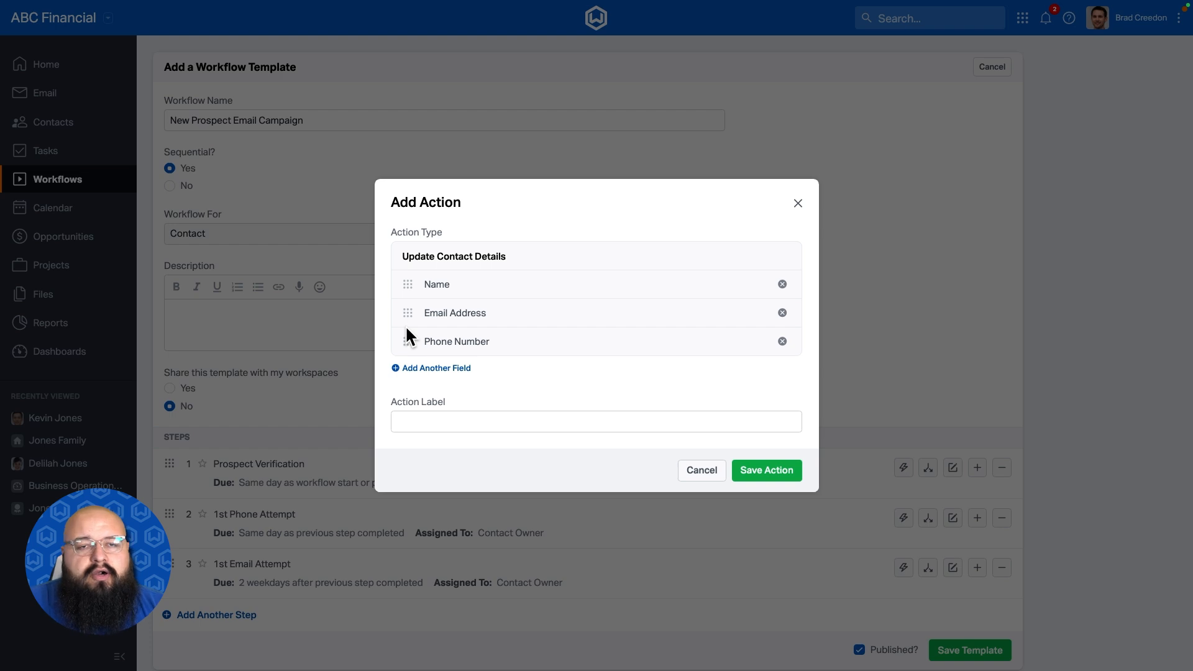
- Label the action "Verify Details", save it, and close the Prospect Verification step details
left_click(434, 421)
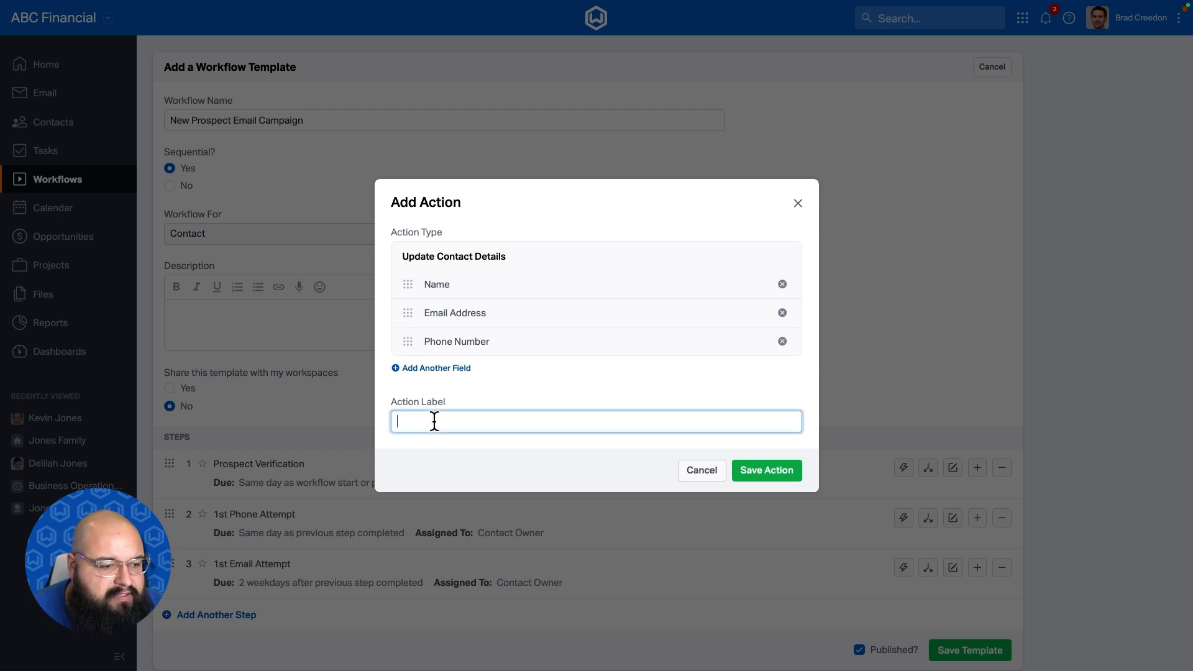
type("Verify ")
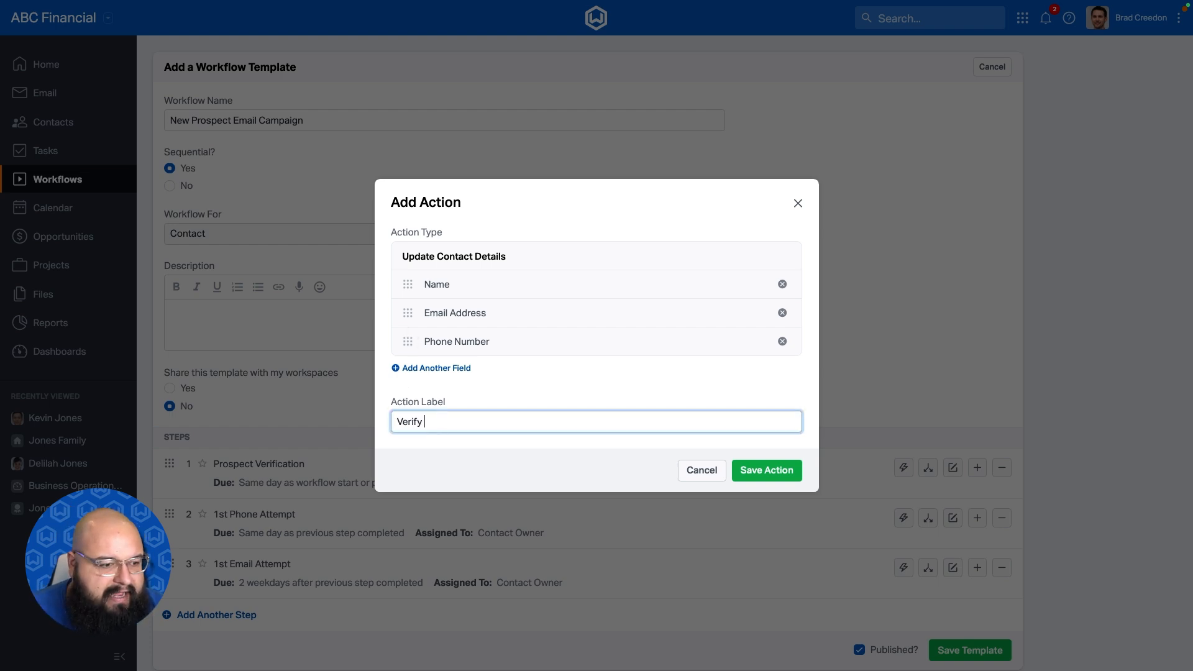
type("Details")
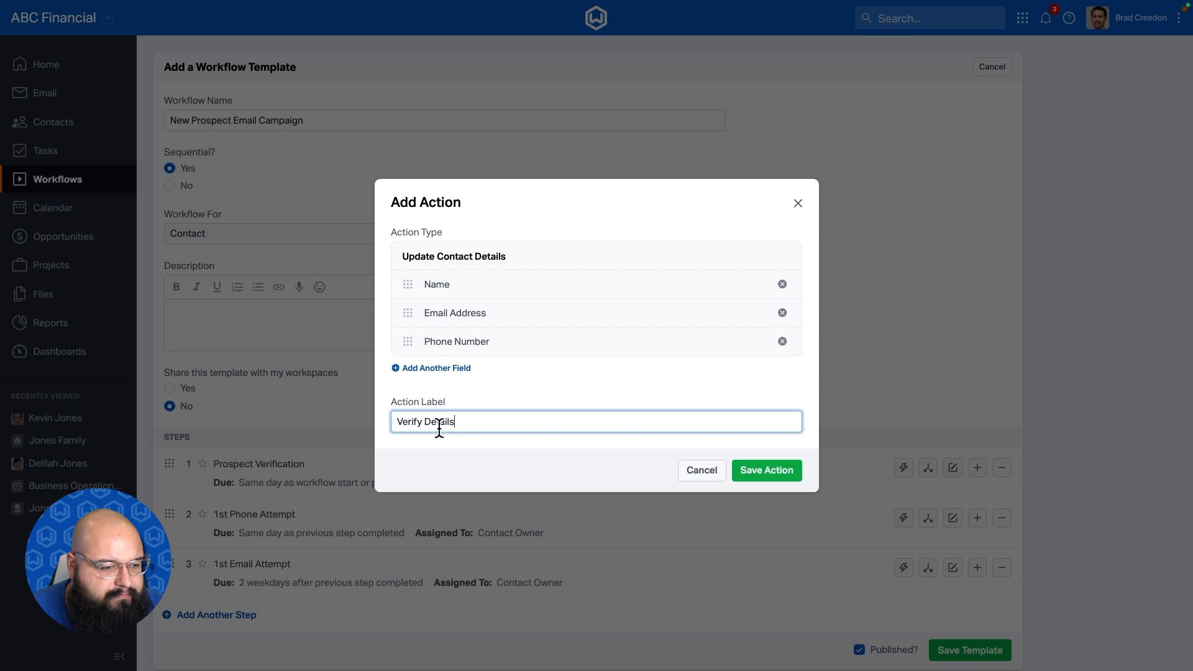
left_click(772, 468)
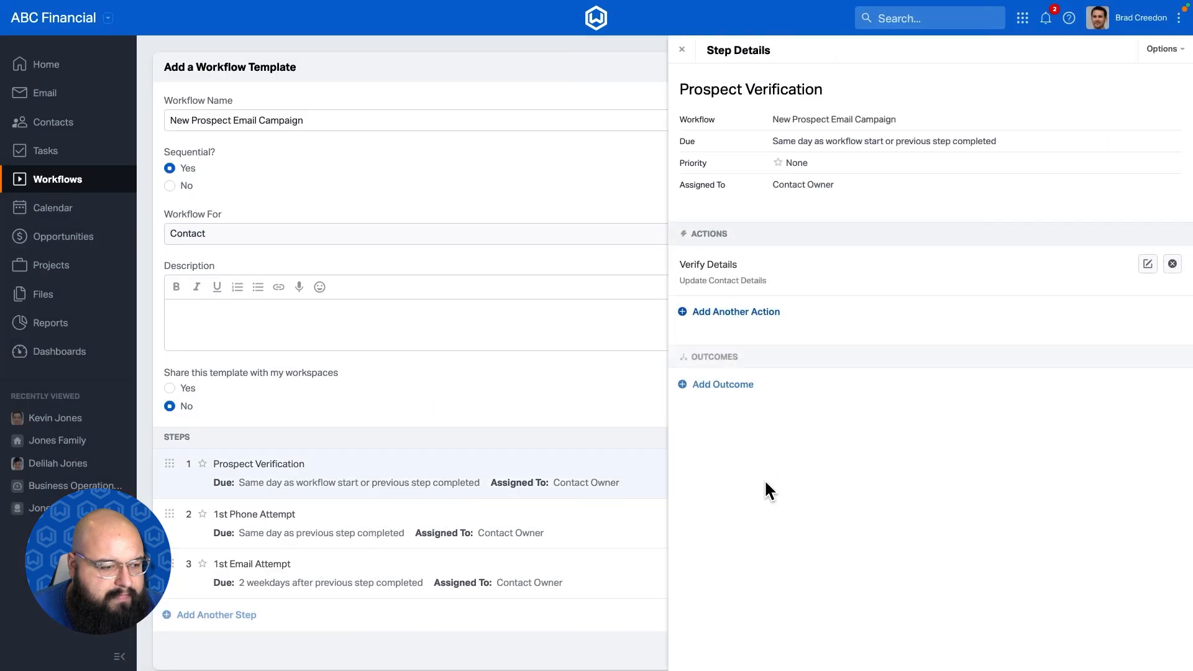
left_click(681, 50)
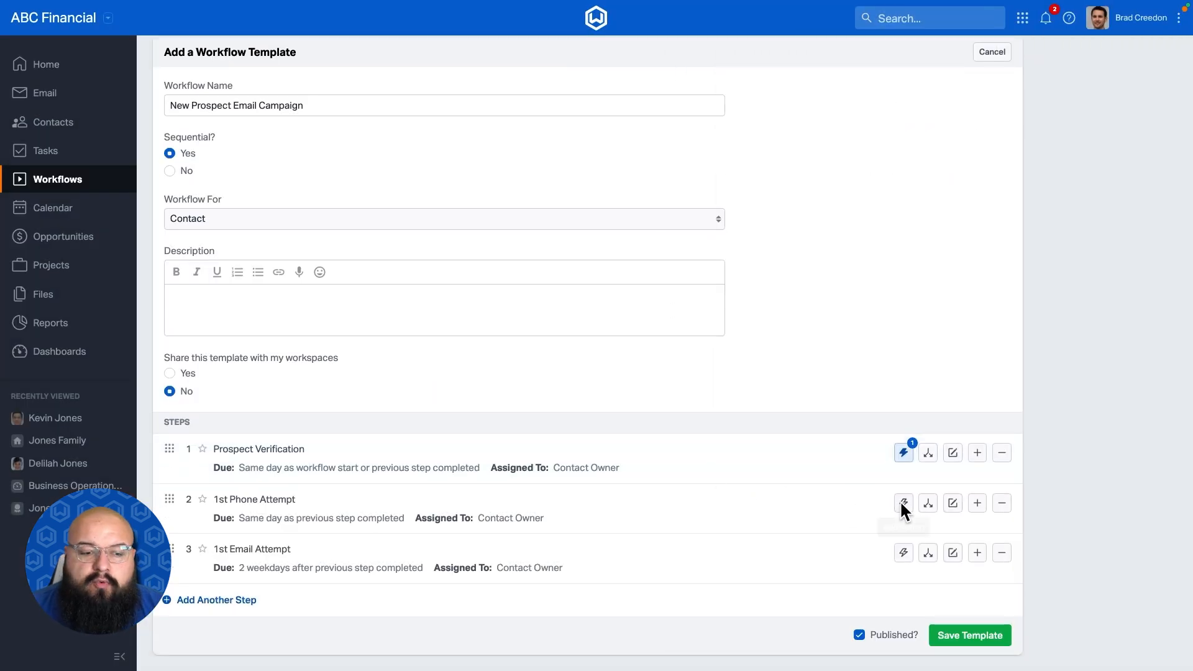
- Start an Update Contact Details action on the 1st Phone Attempt step and include the Name field
left_click(903, 504)
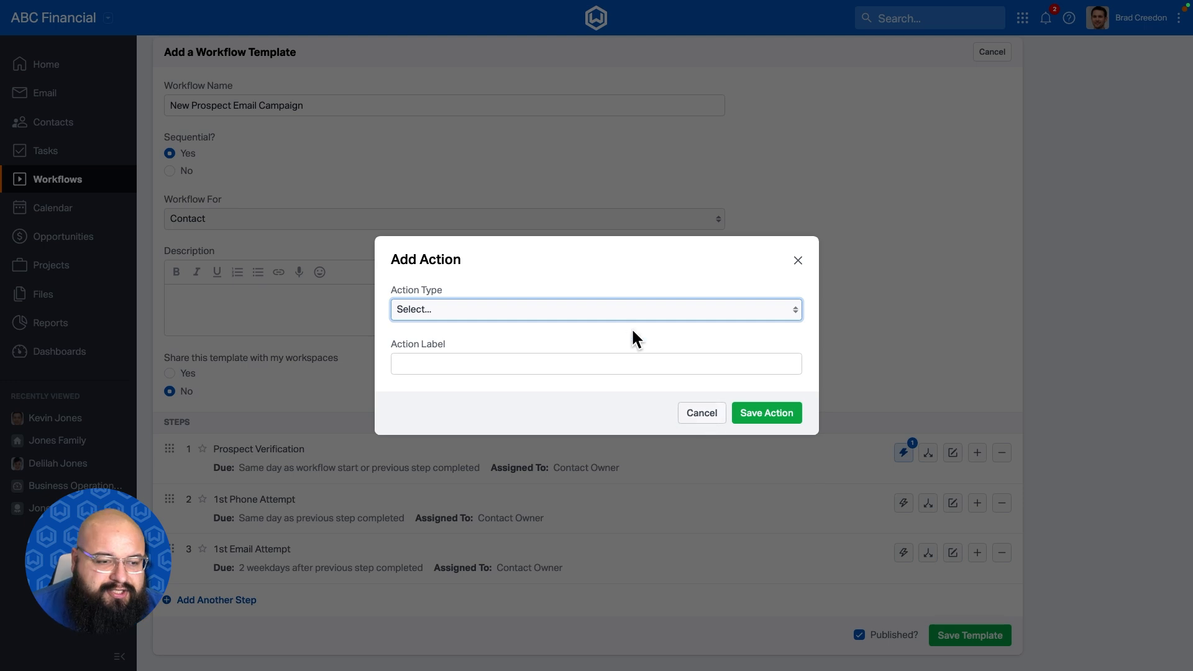
left_click(609, 308)
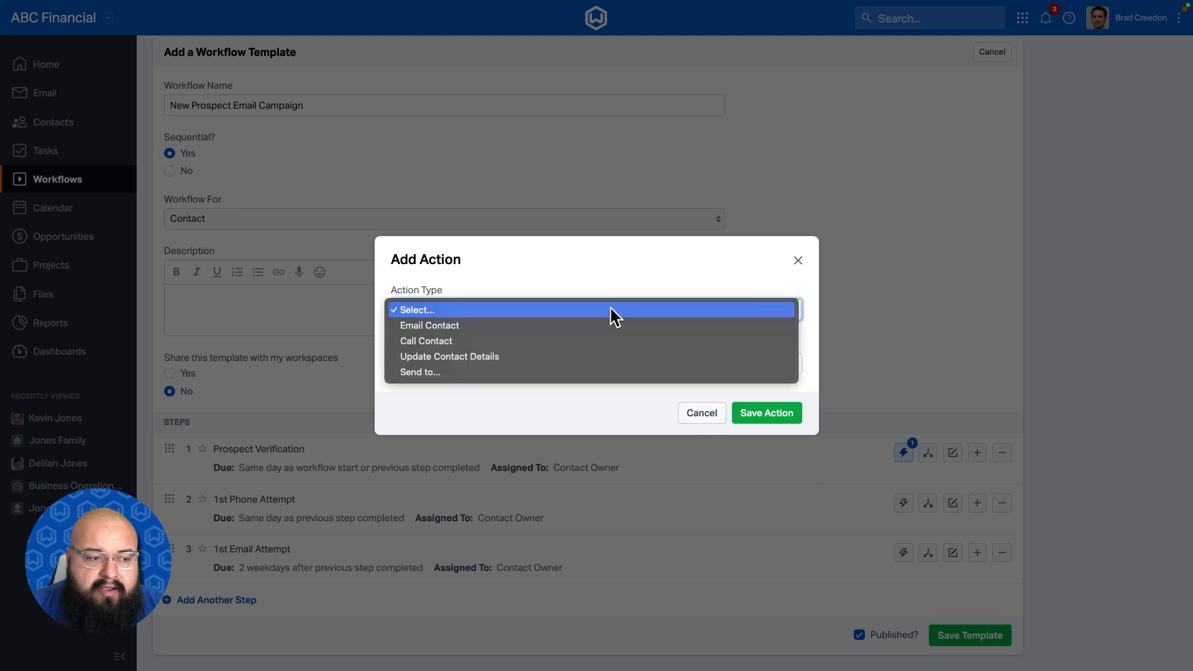
left_click(549, 356)
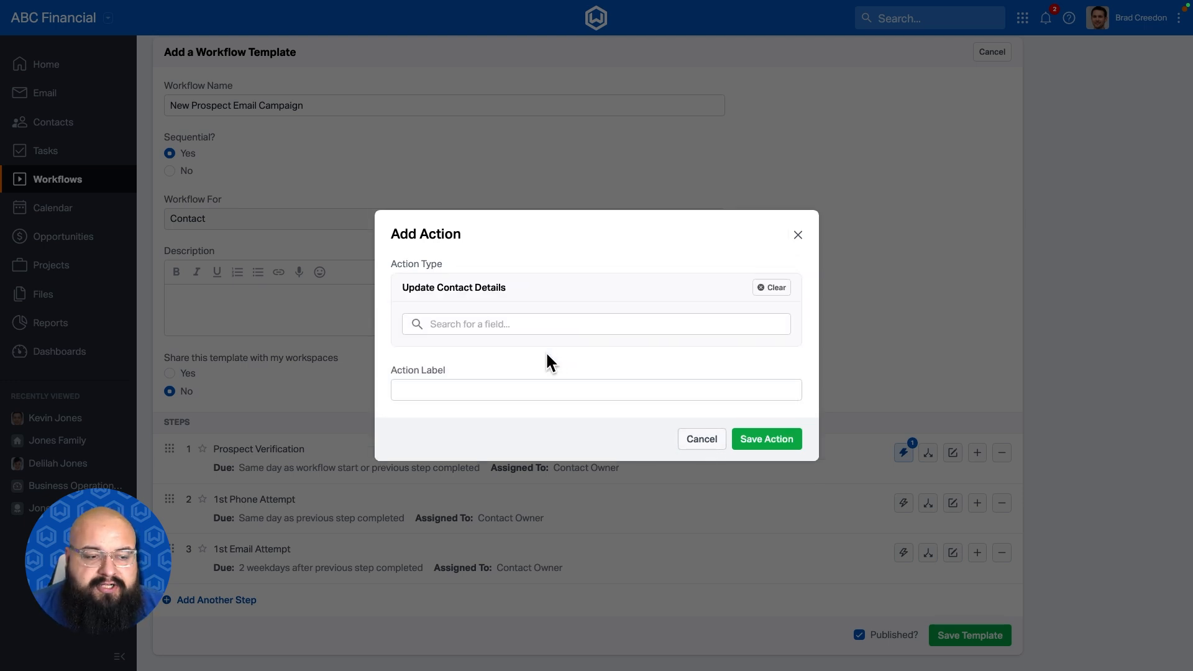
left_click(496, 334)
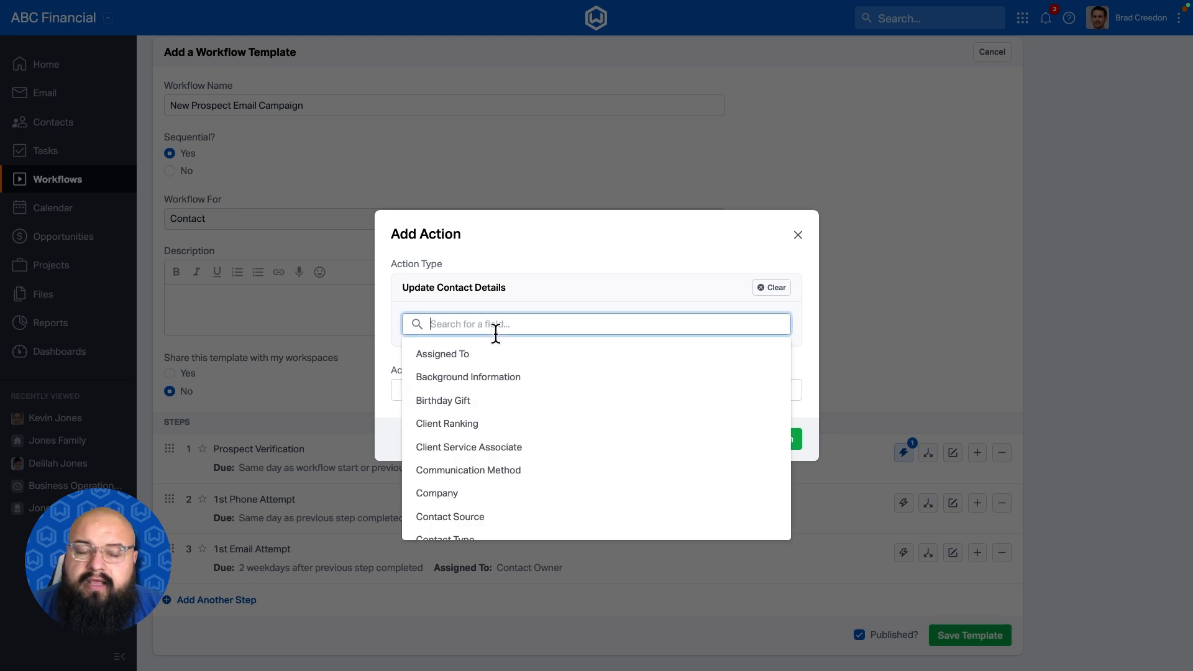
type("name")
left_click(470, 354)
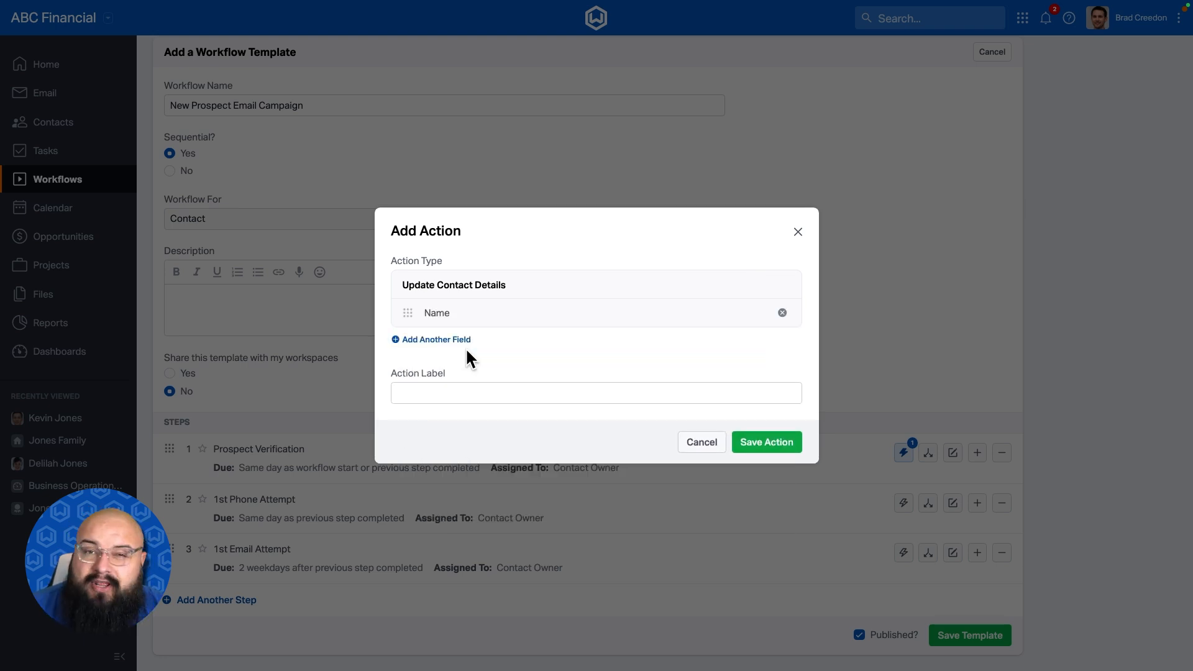
left_click(465, 387)
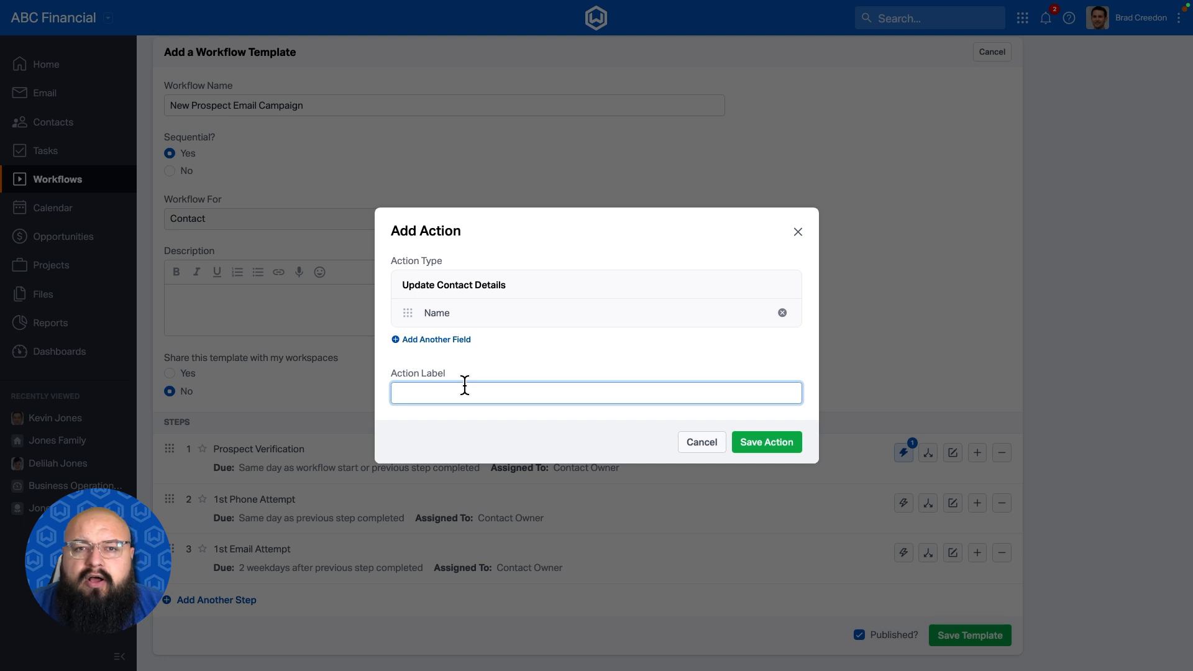
type("inves")
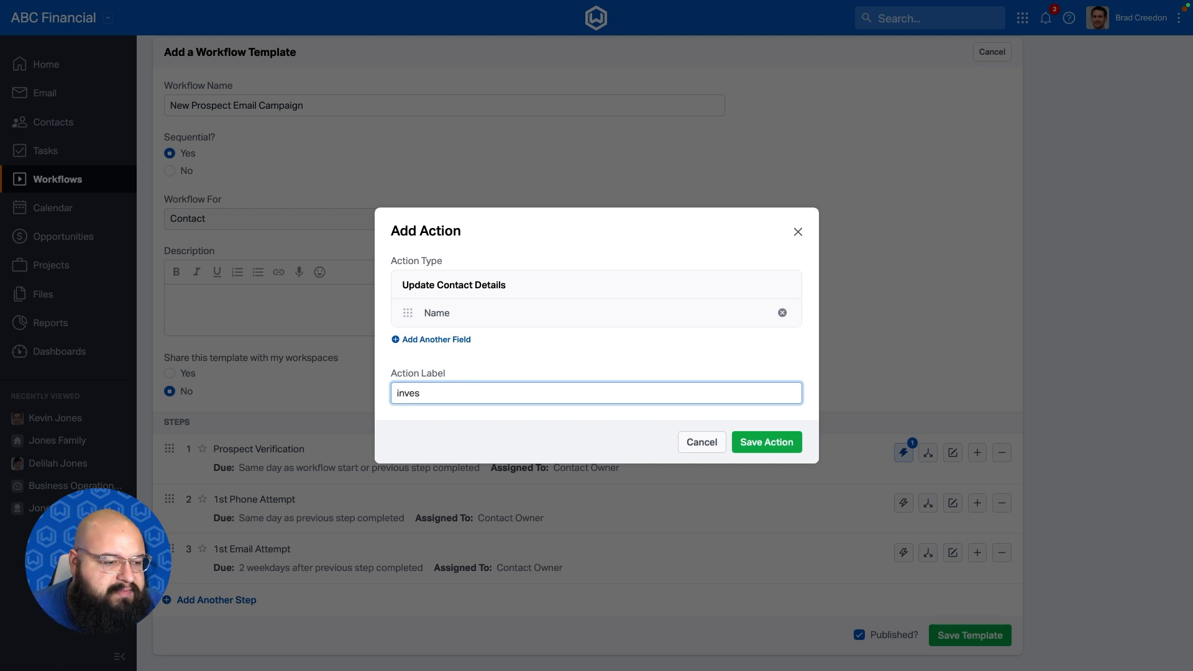
key("BackSpace")
key("BackSpace")
key("BackSpace")
key("BackSpace")
key("BackSpace")
- Add the Investment Profile and Background Information fields to the contact update action
left_click(418, 339)
type("inves")
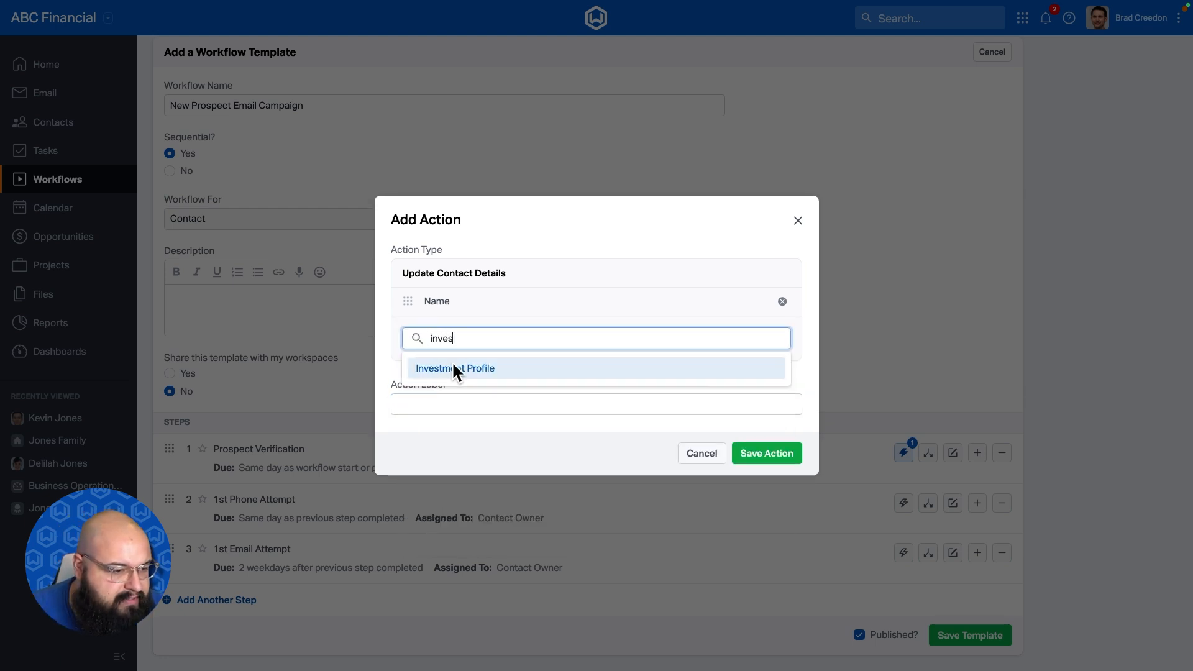
left_click(454, 367)
left_click(431, 352)
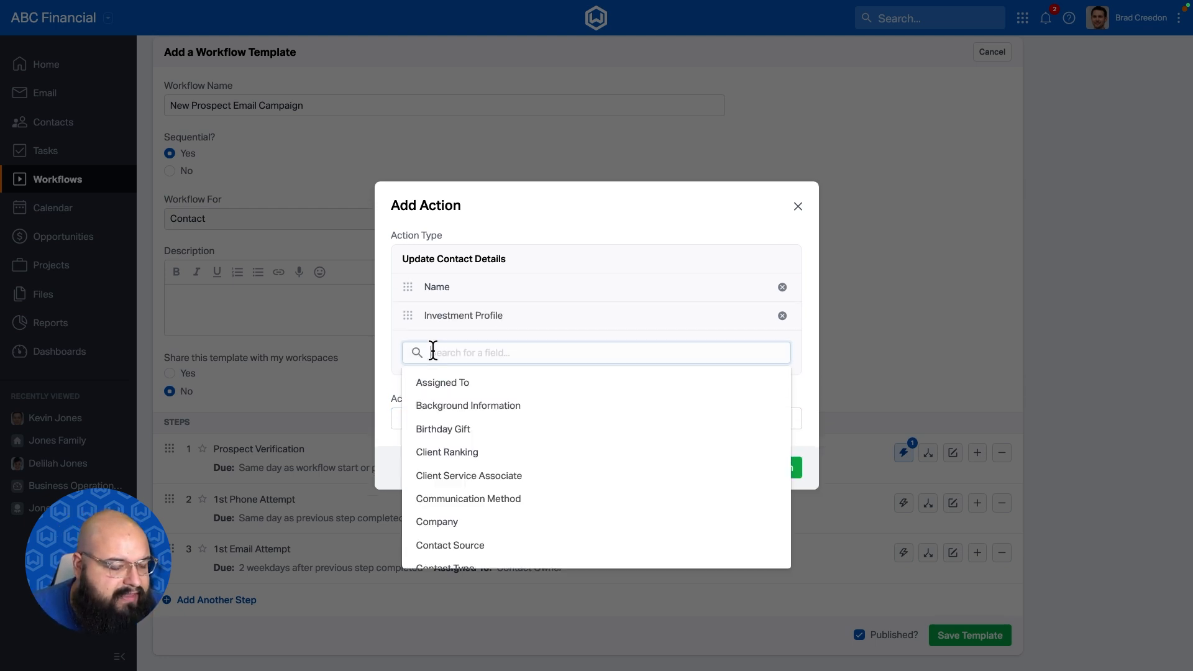
left_click(483, 406)
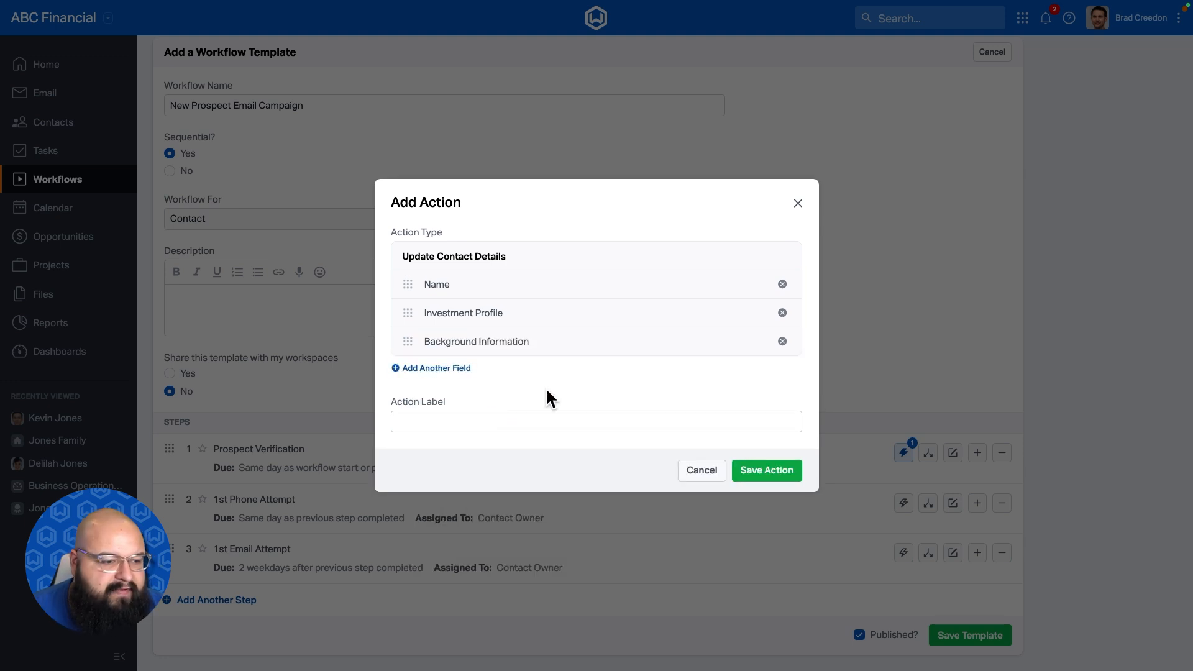
- Label the contact update action "Verify Details" and save it
left_click(691, 421)
type("Verify Details")
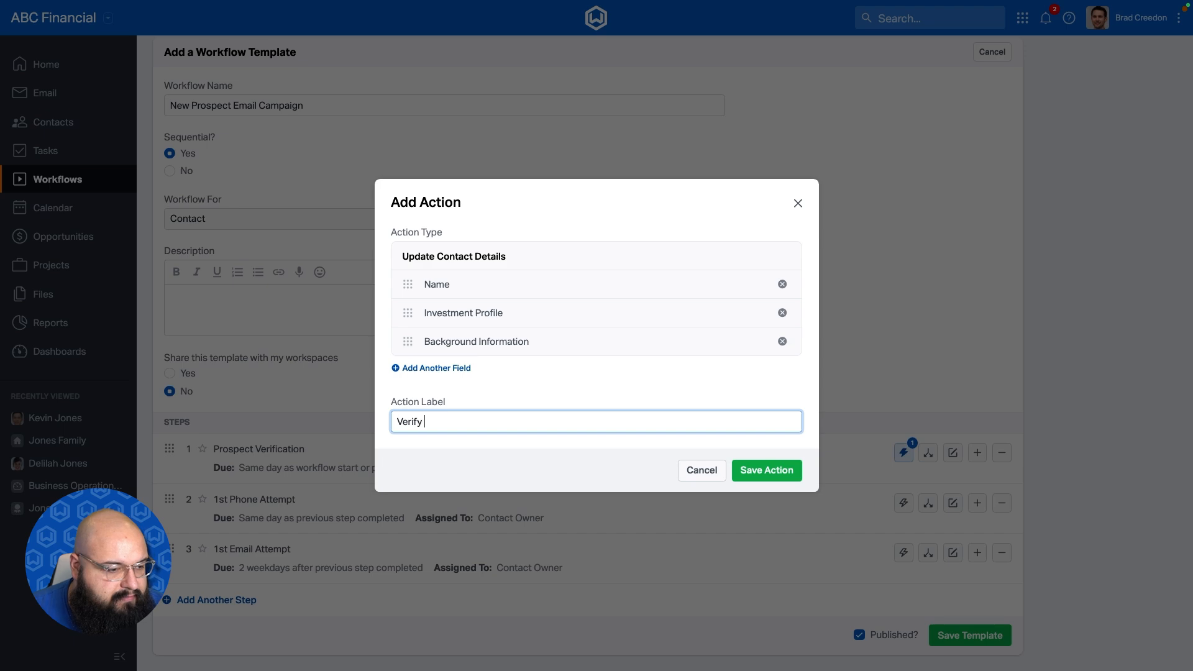
left_click(784, 470)
- Add a Call Contact action labelled "Call Prospect" to the 1st Phone Attempt step, then close the step details
left_click(740, 311)
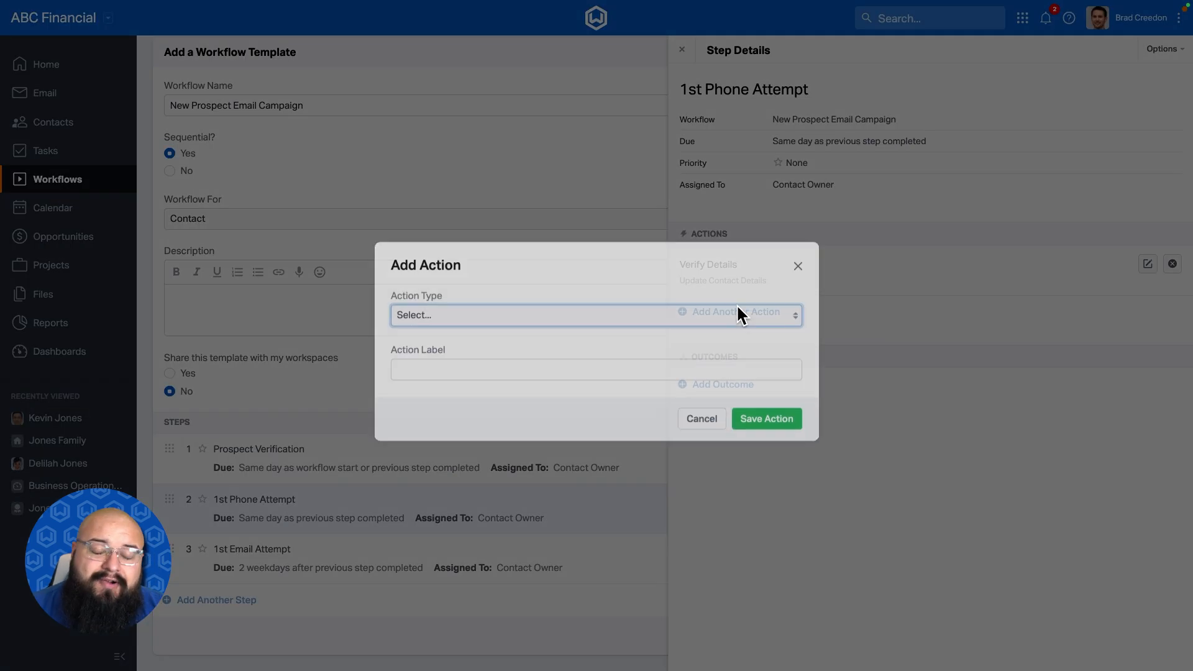
left_click(569, 308)
left_click(523, 341)
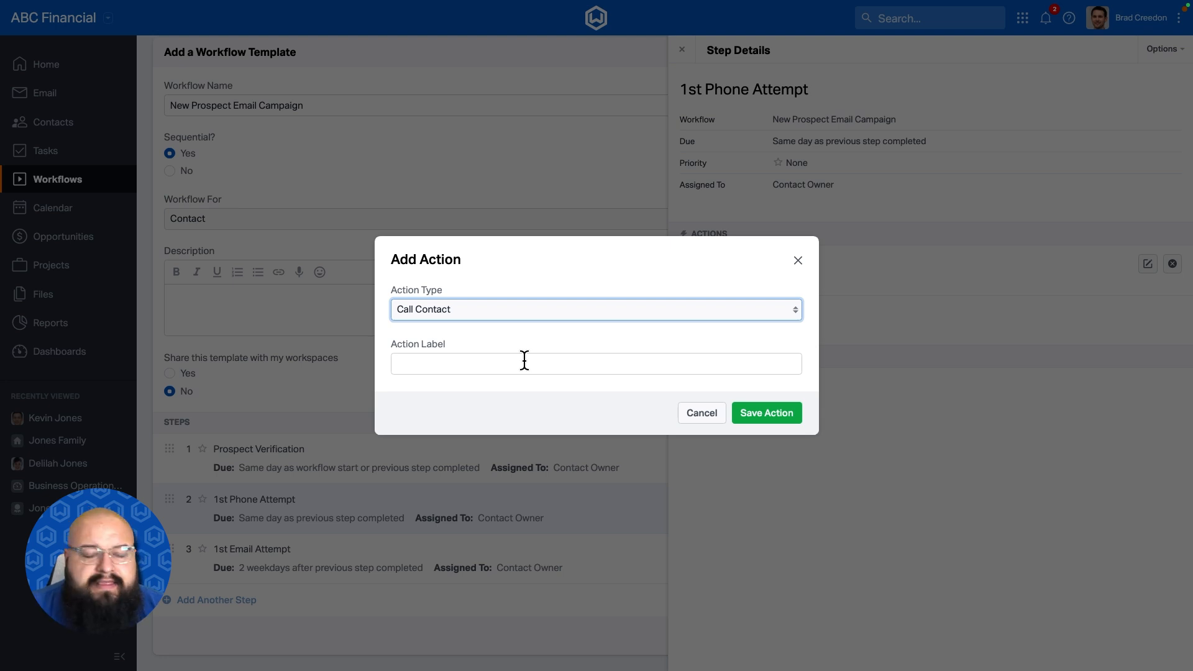
left_click(524, 360)
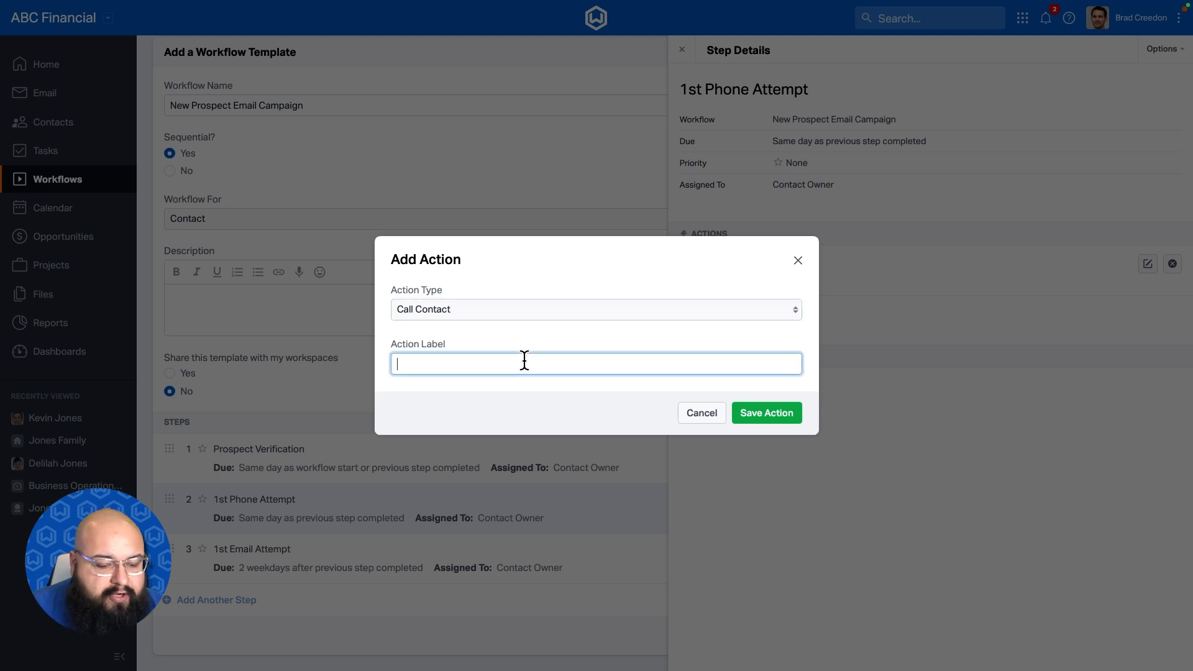
type("Call Prospect")
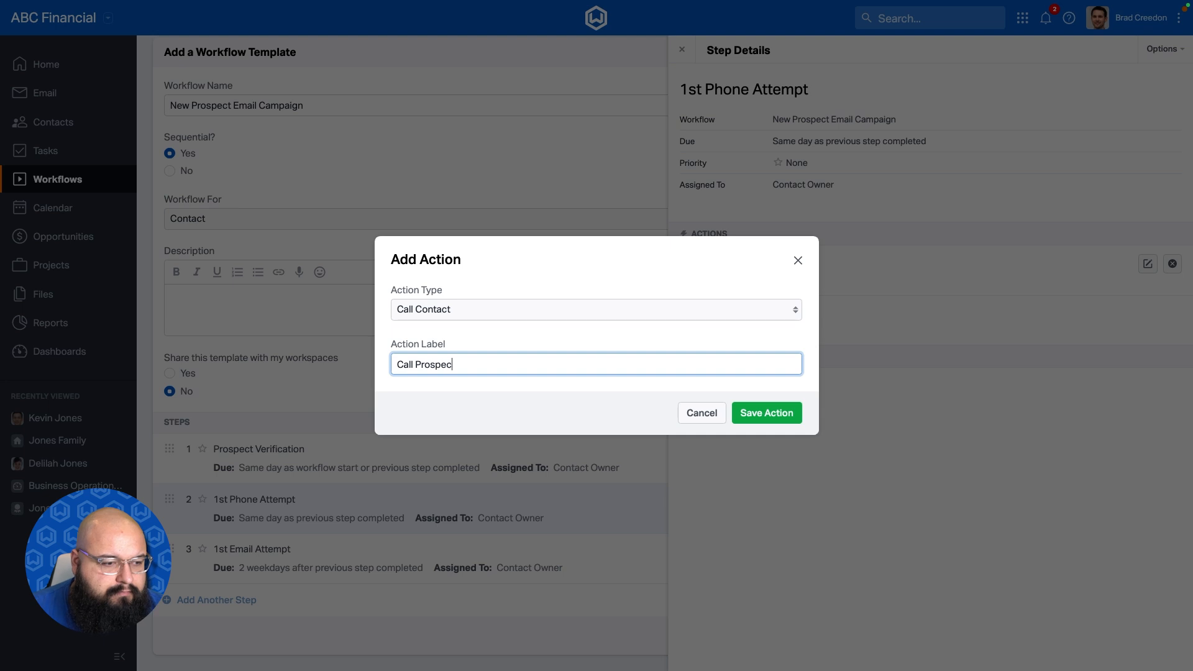
left_click(790, 416)
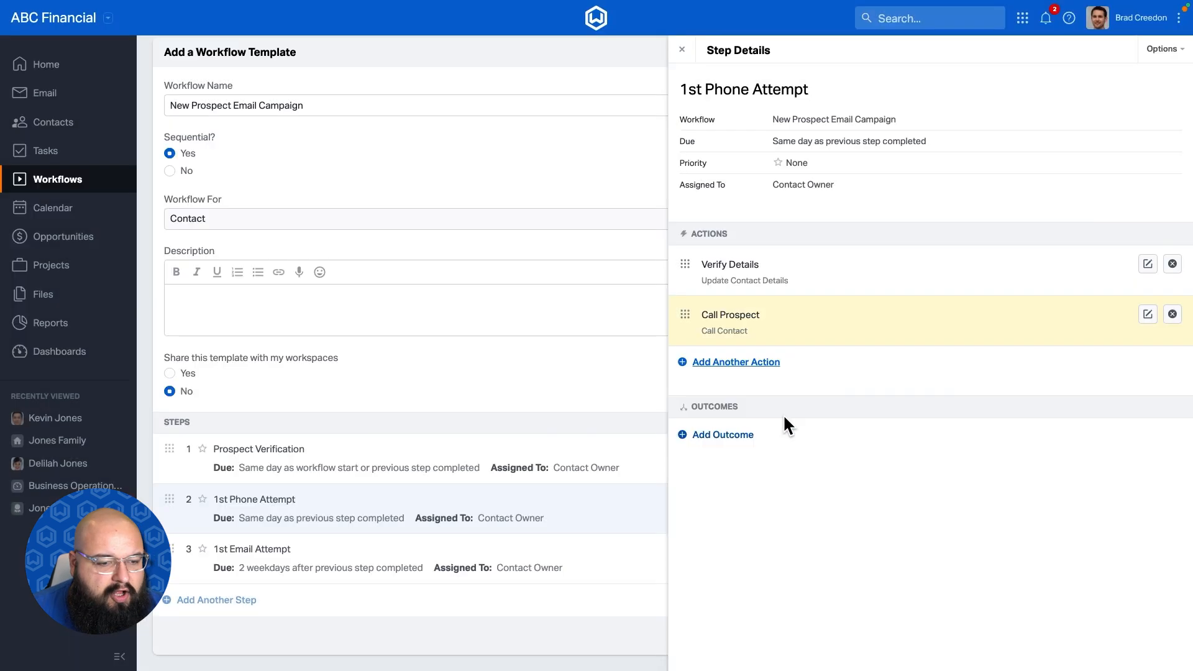
left_click(683, 49)
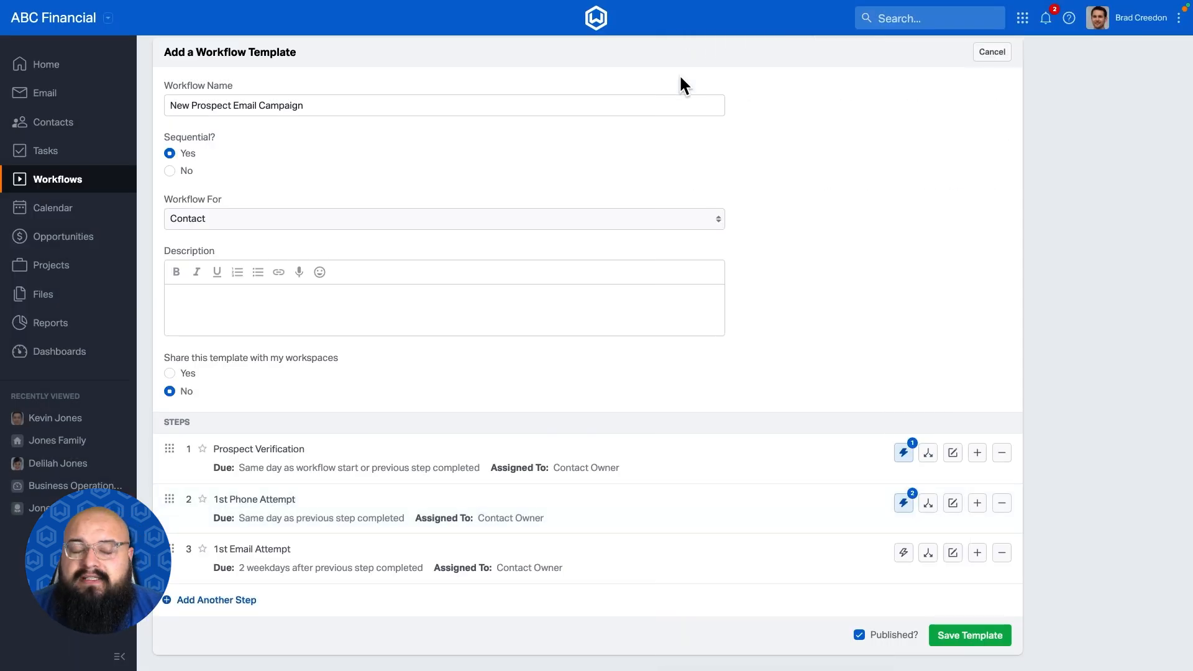
- Start an Email Contact action on the 1st Email Attempt step with the subject "Follow up from our last meeting"
left_click(908, 559)
left_click(672, 311)
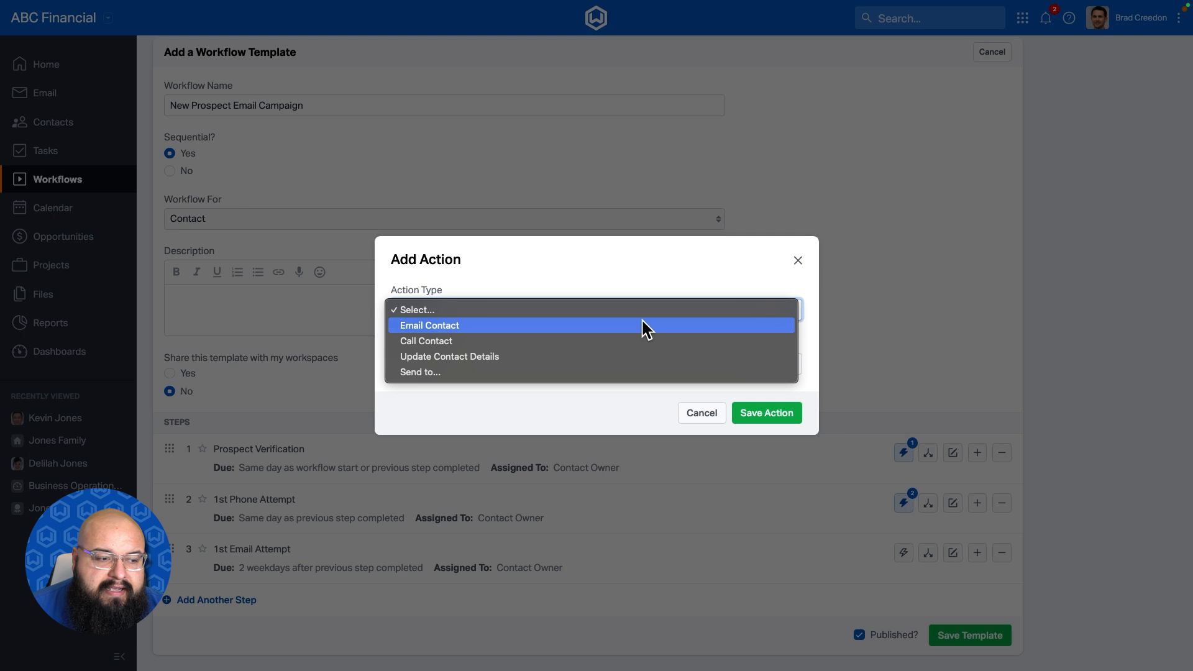
left_click(569, 328)
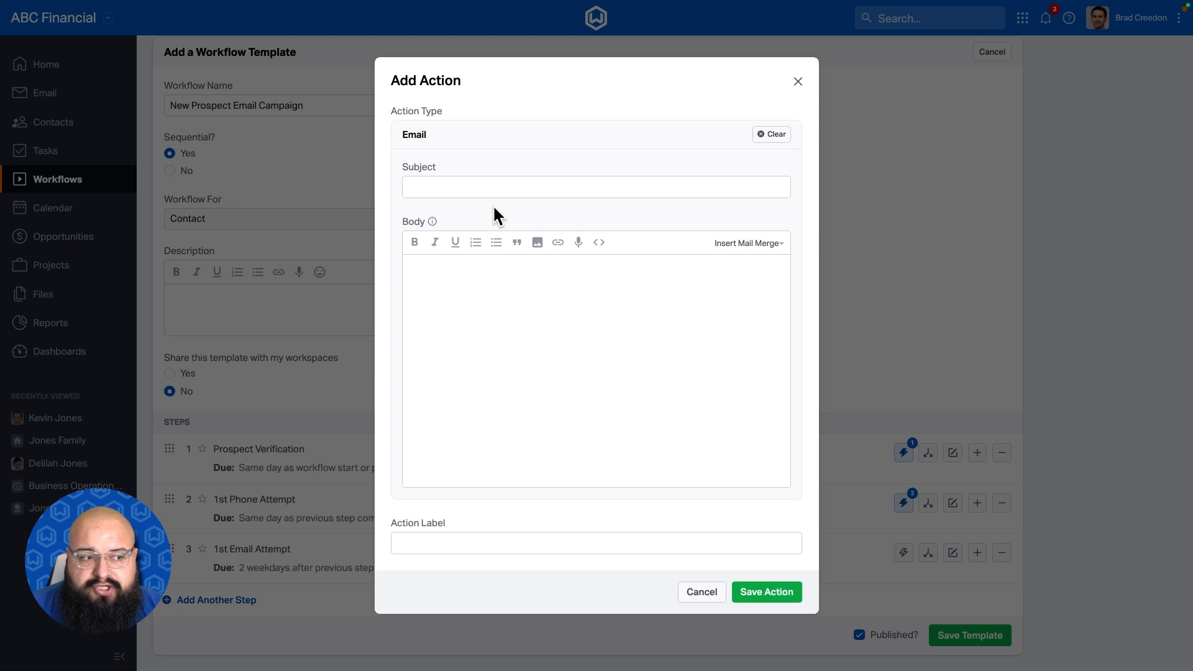
left_click(499, 187)
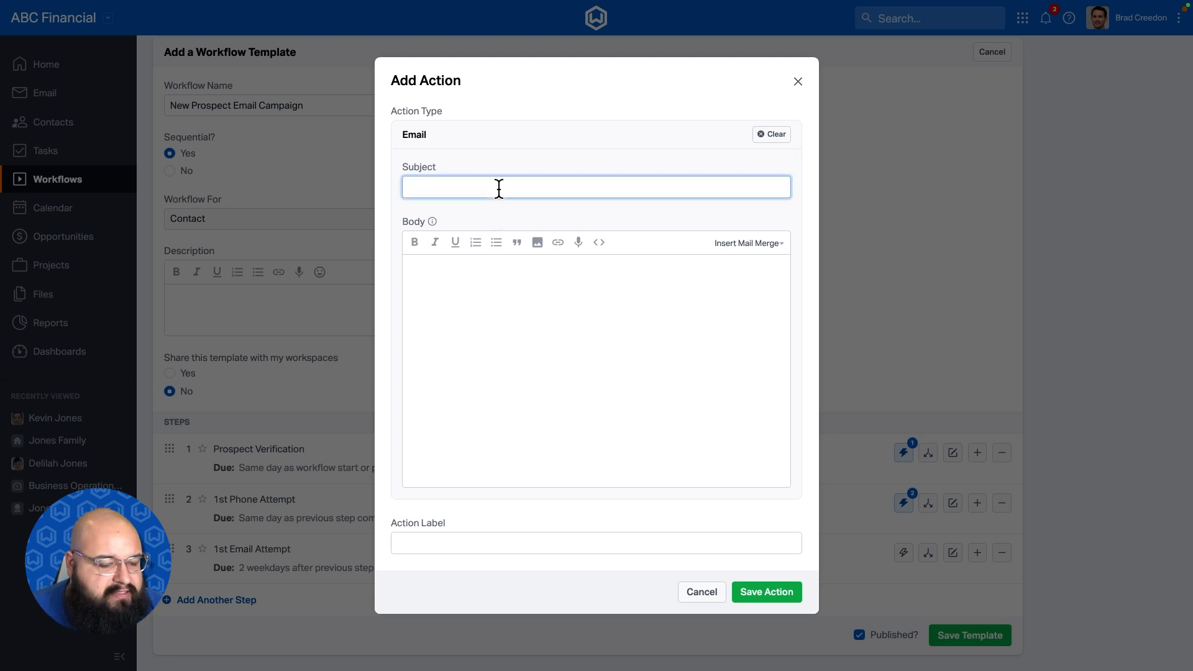
type("Follo")
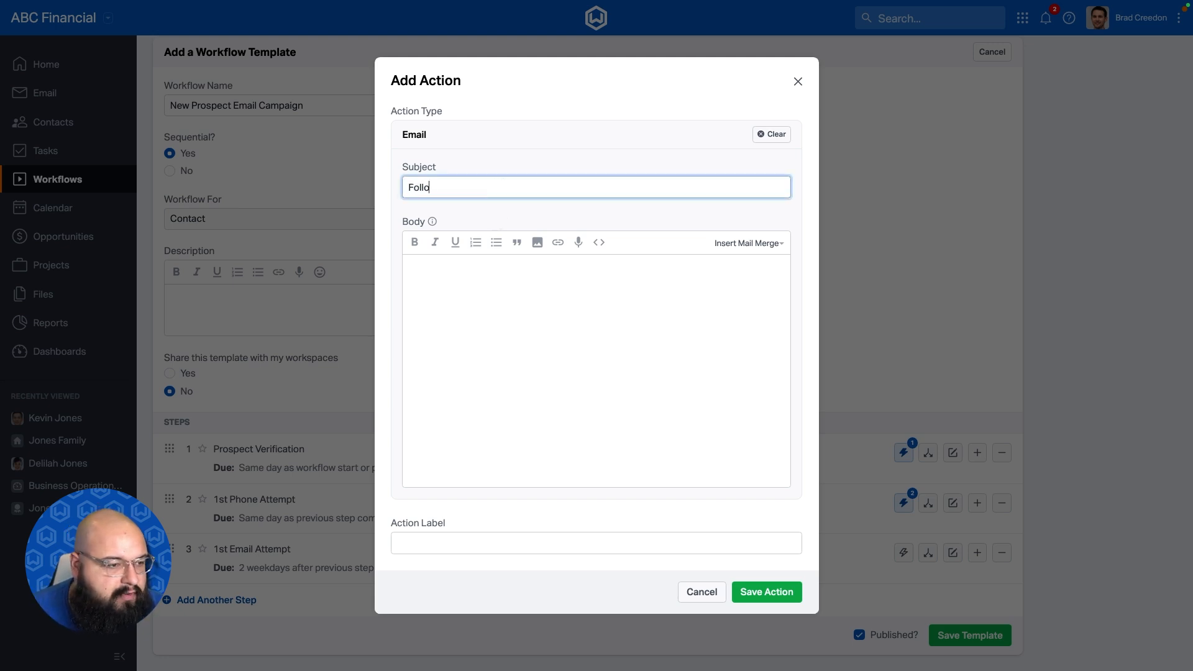
type("w up from our last meeting")
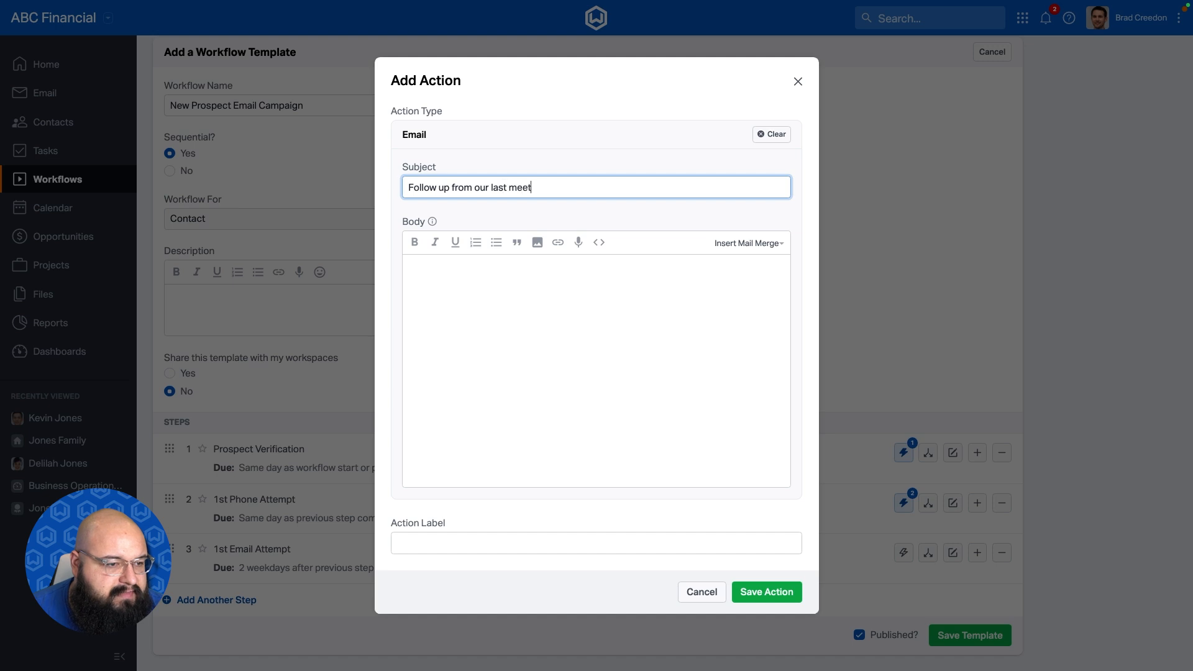
- Begin the email body with the greeting "Hello" followed by the First name mail merge field and a comma
left_click(501, 305)
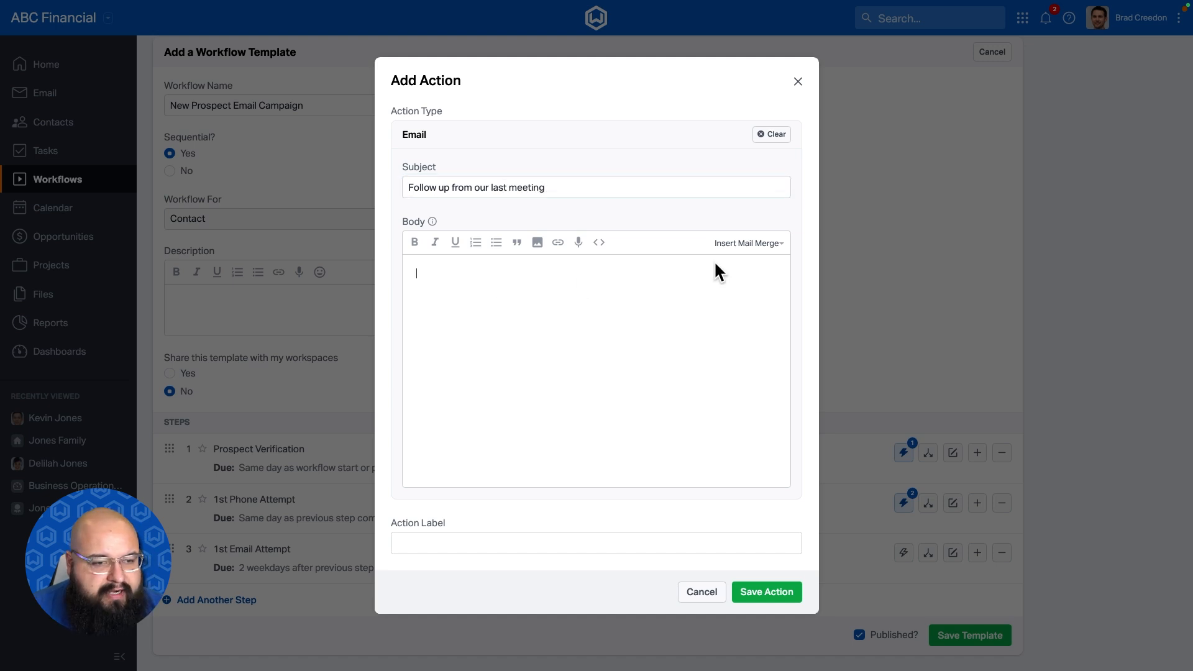
type("Hello")
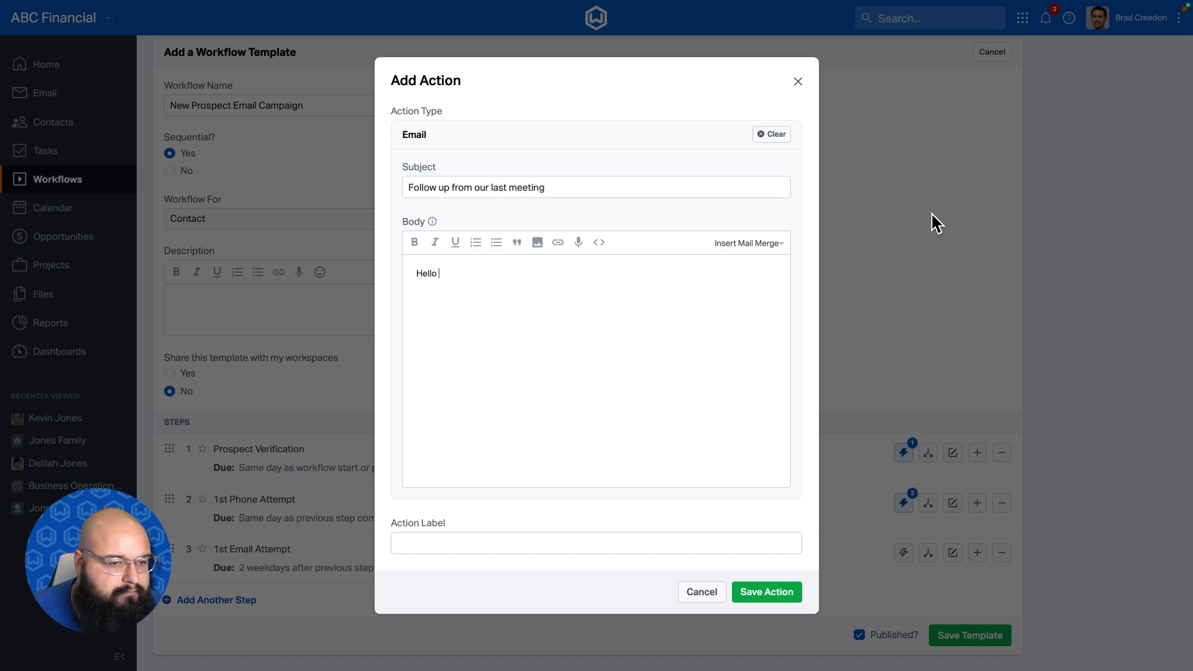
left_click(755, 243)
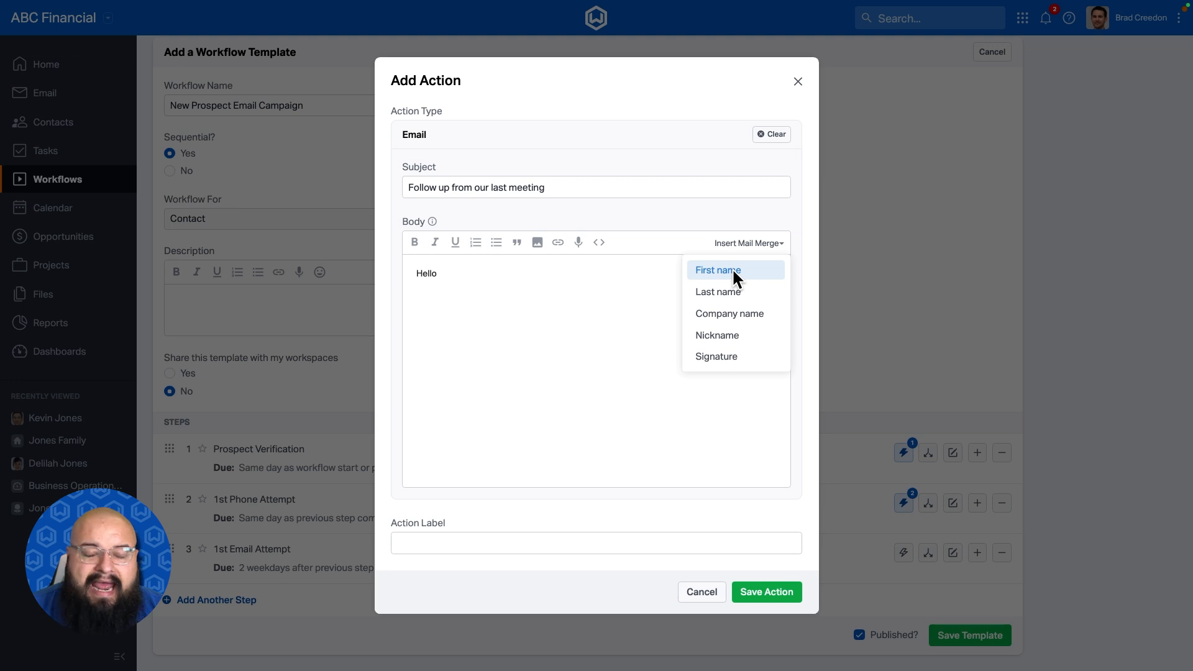
left_click(731, 268)
type(",")
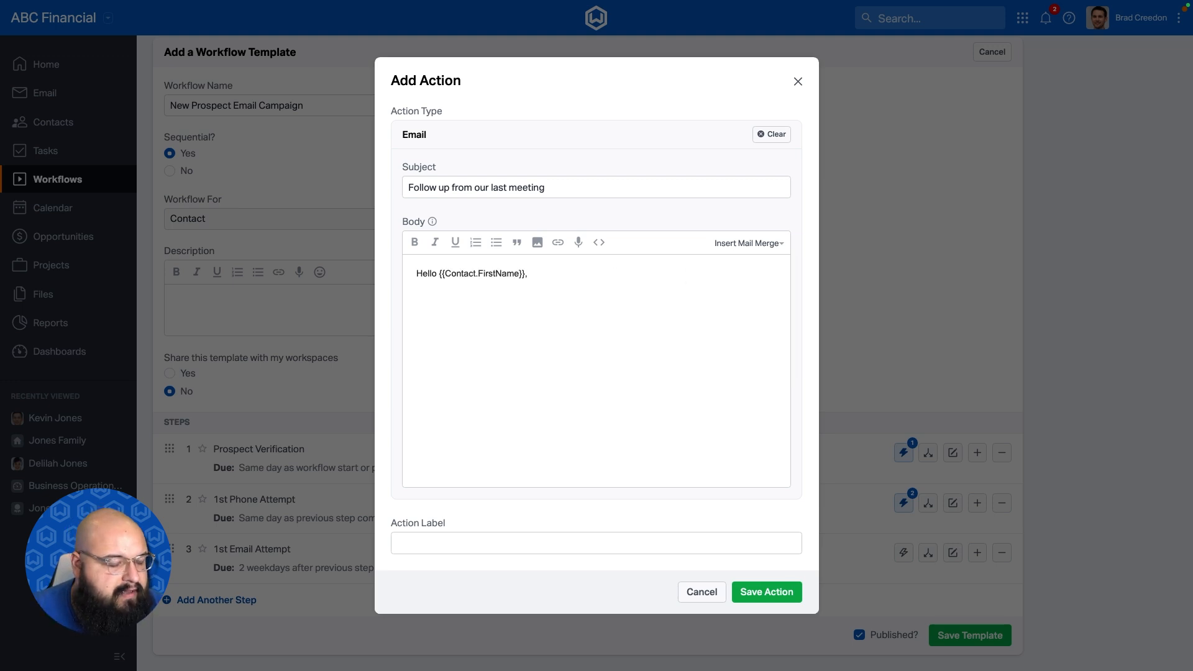
- Add the line "Did you have any other follow up questions since we last met?" and the Signature merge field below the greeting
type("Did you have any ")
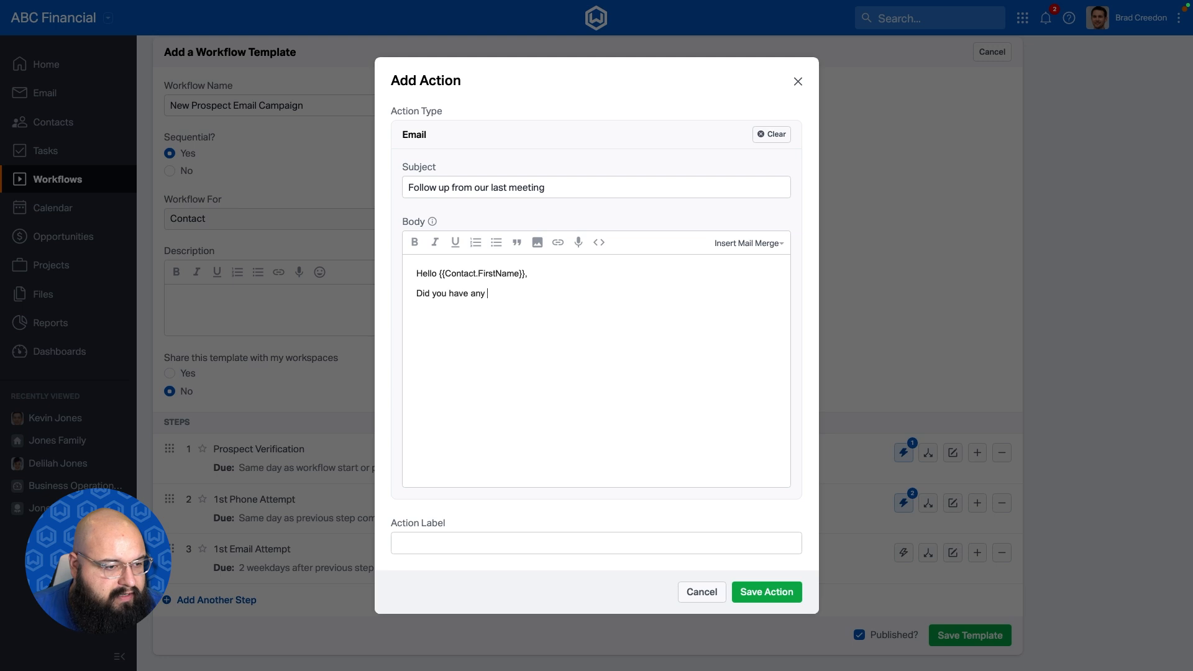
type("other follow up question")
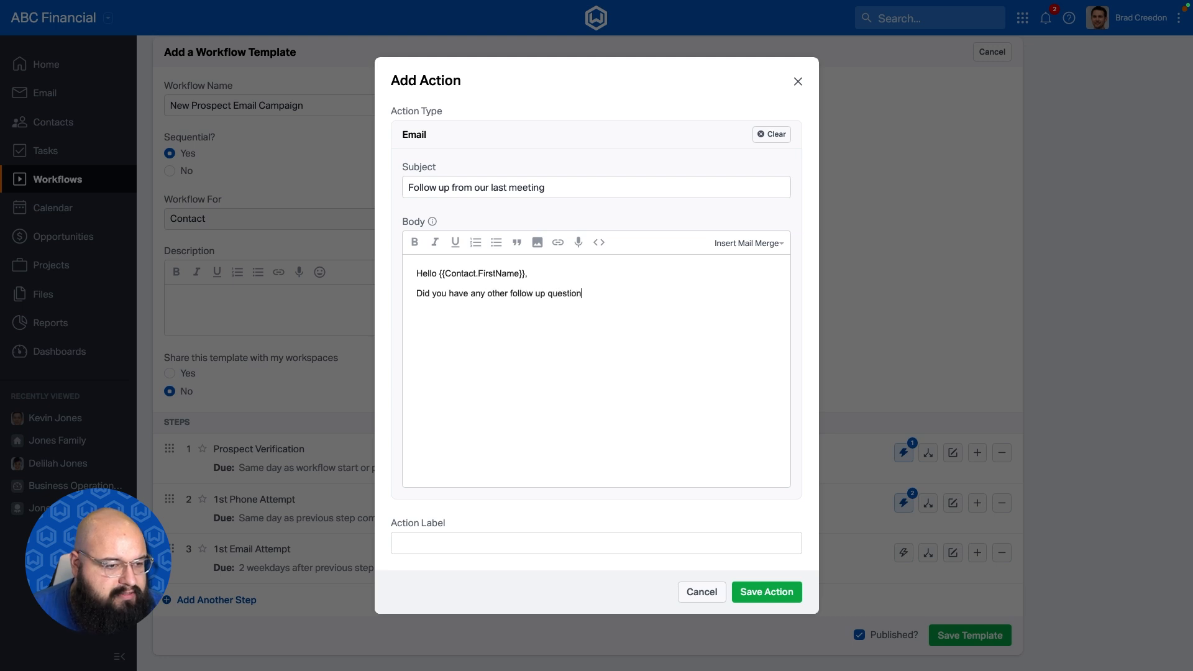
type("s since since we last met?")
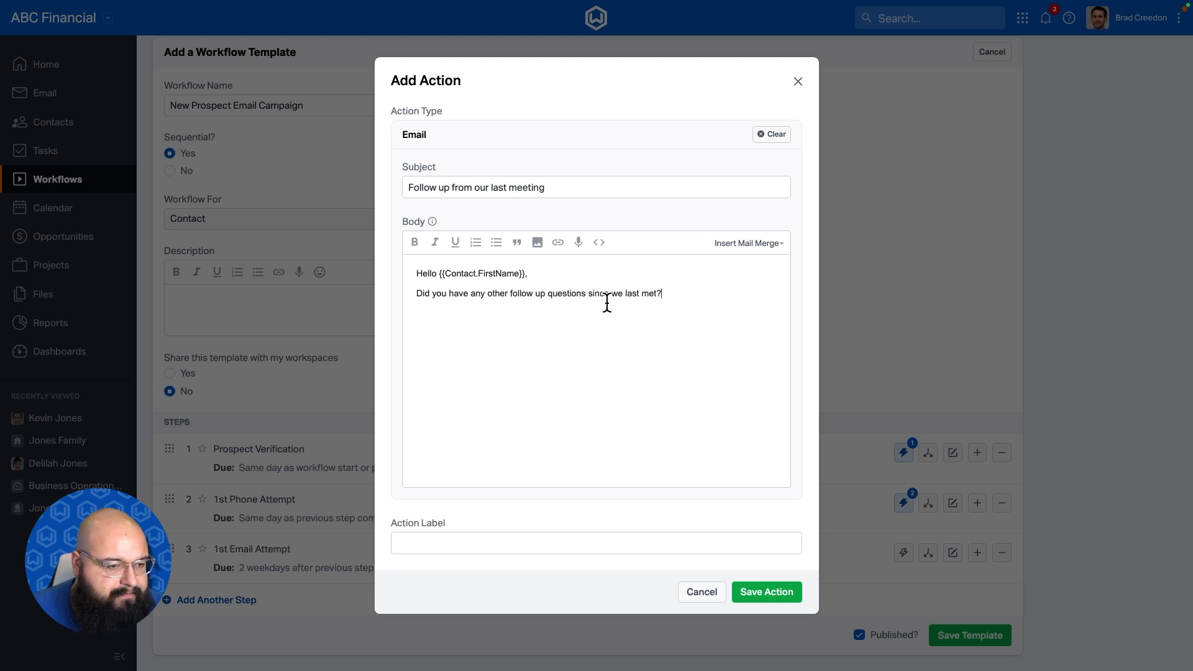
key("Return")
left_click(733, 244)
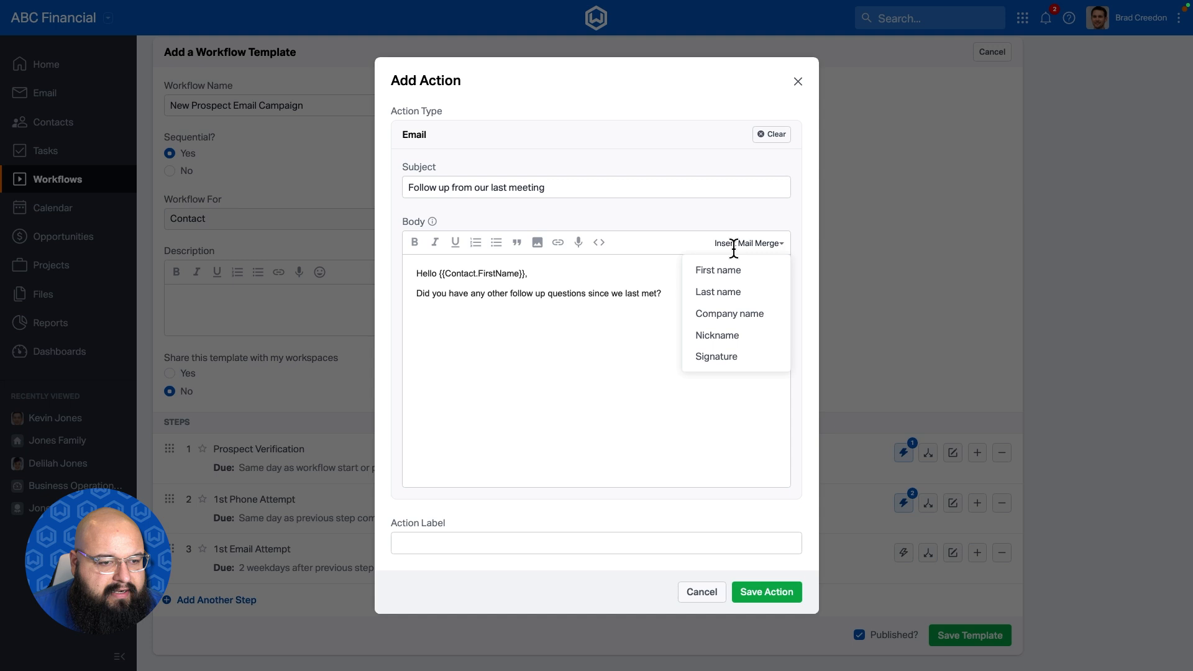
left_click(727, 356)
- Save the email action with the label "Email Prospect", close the step details, and save the workflow template
left_click(410, 543)
type("Email P")
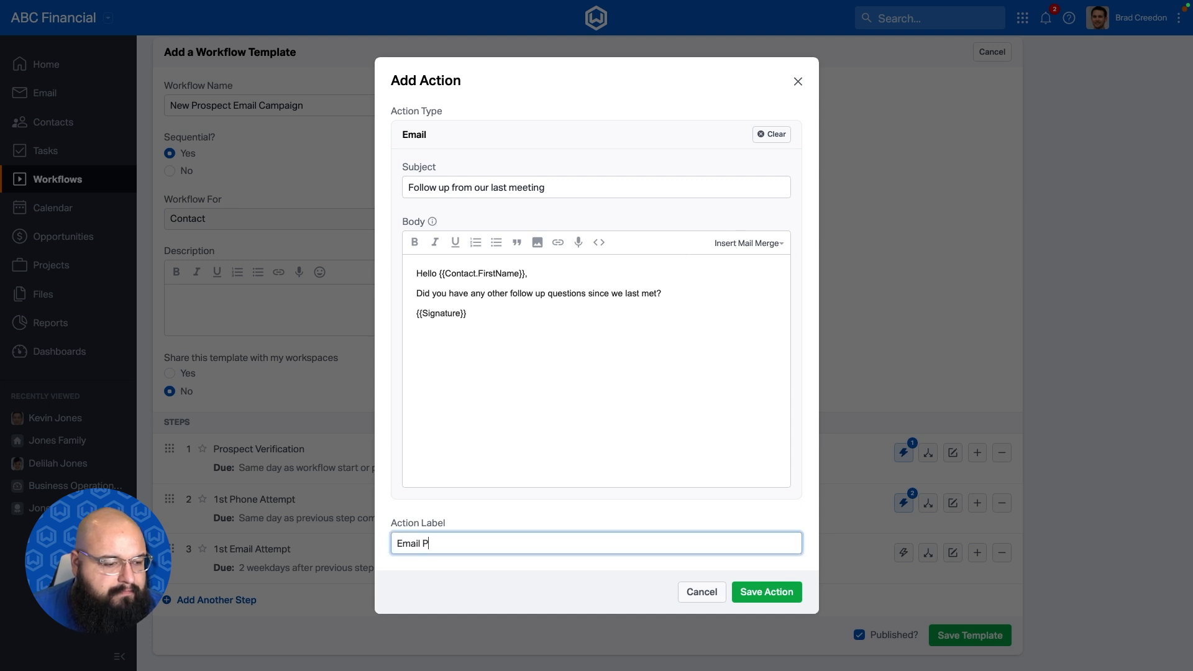
type("rospect")
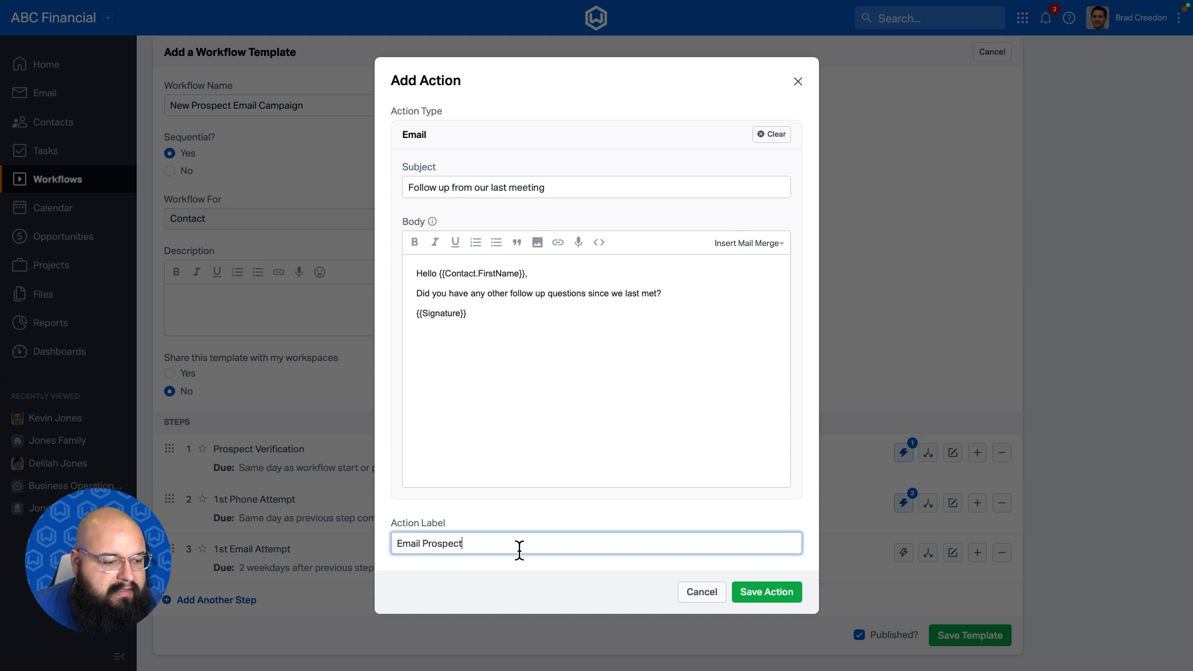
left_click(787, 595)
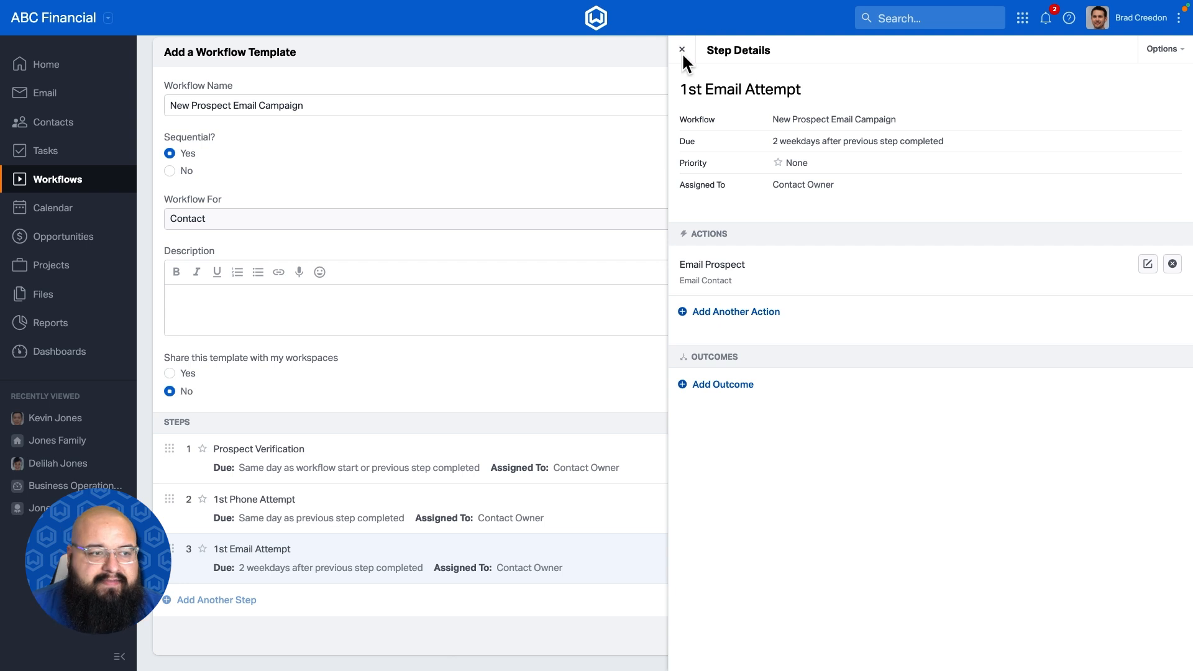
left_click(681, 51)
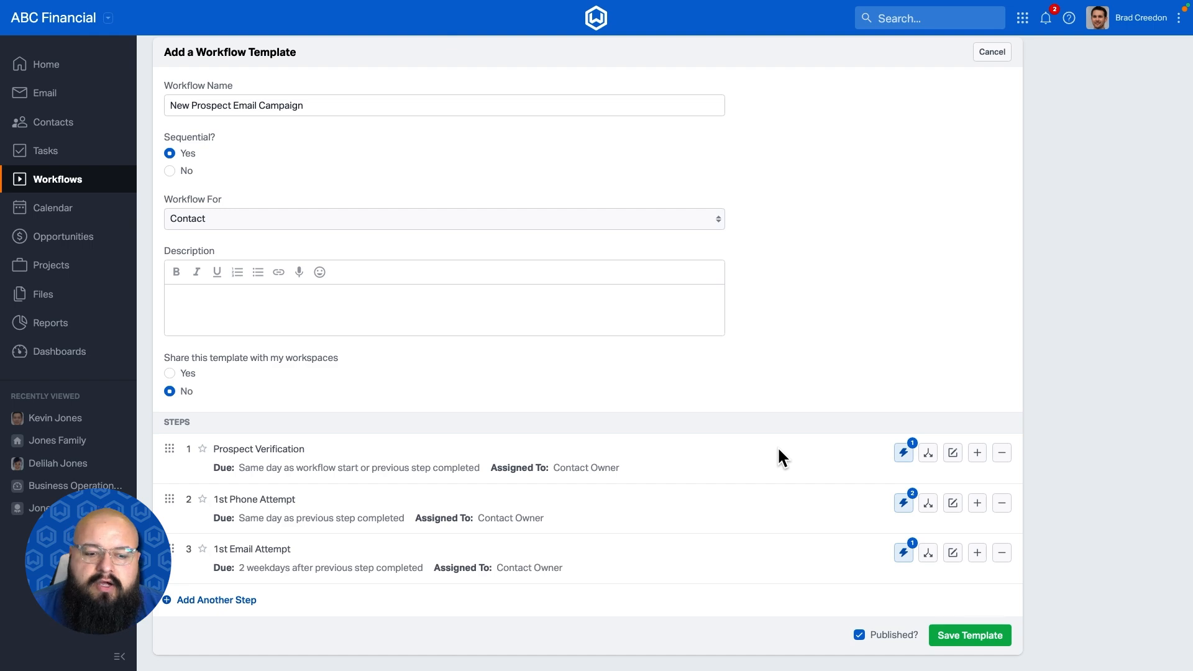
left_click(956, 628)
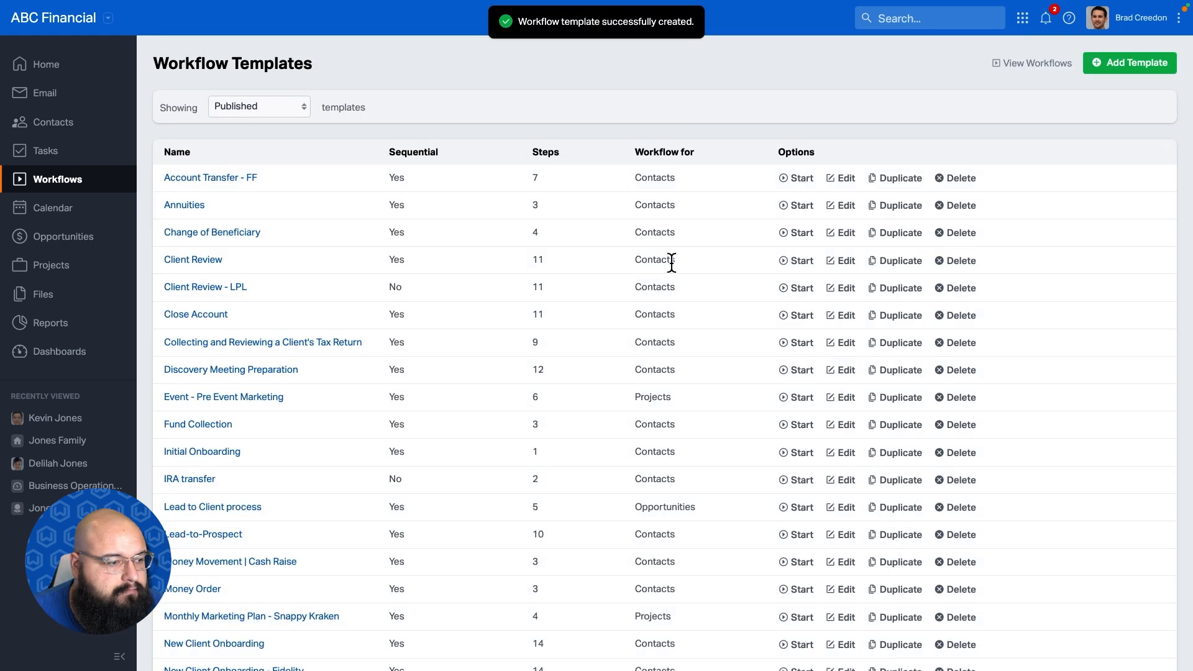
- Start the "New Prospect Email Campaign" workflow for the individual prospect contact, keeping the default start date and time
scroll(669, 260, "down", 2)
scroll(567, 245, "down", 6)
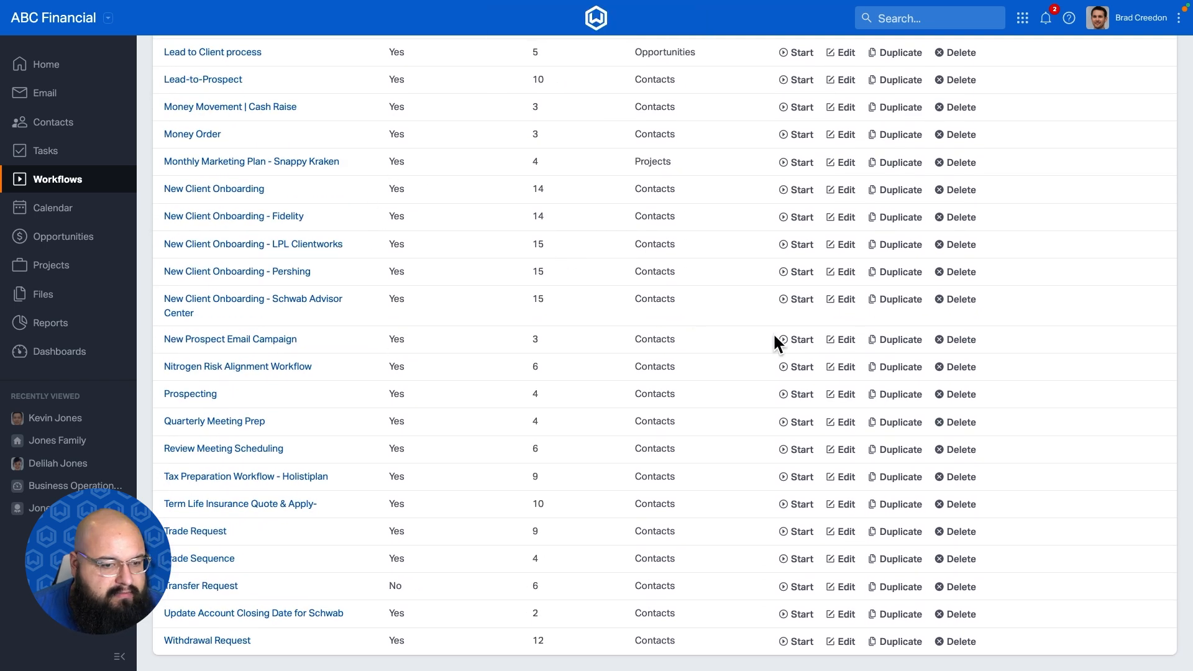
left_click(785, 340)
left_click(782, 154)
type("delilah")
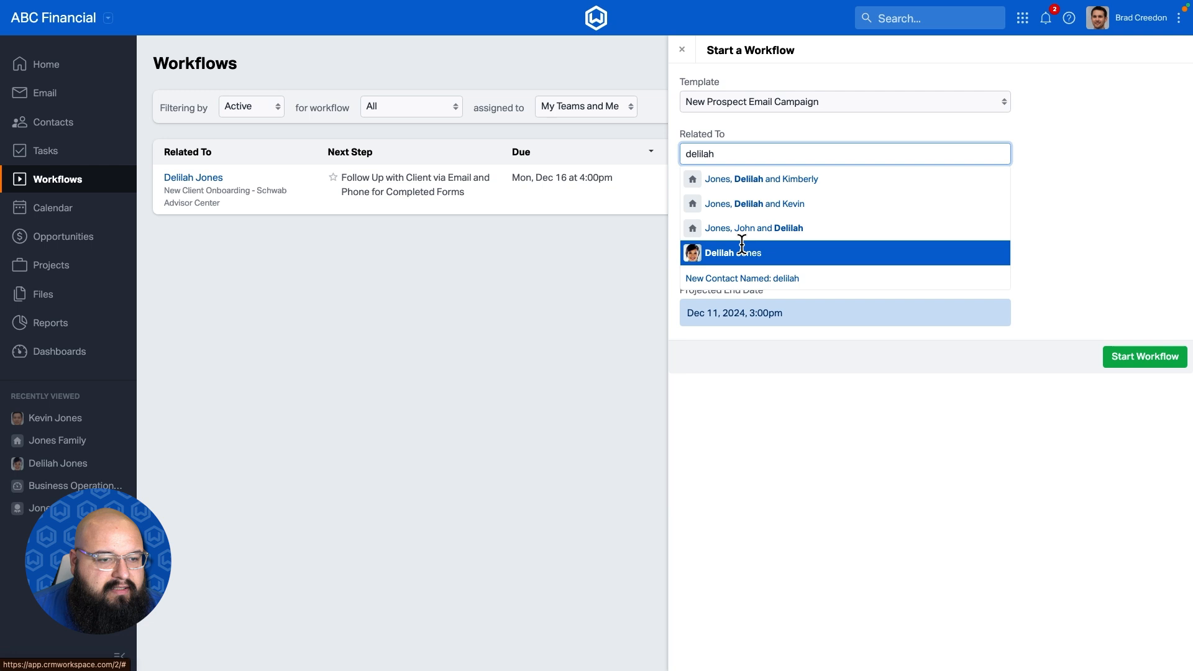
left_click(741, 251)
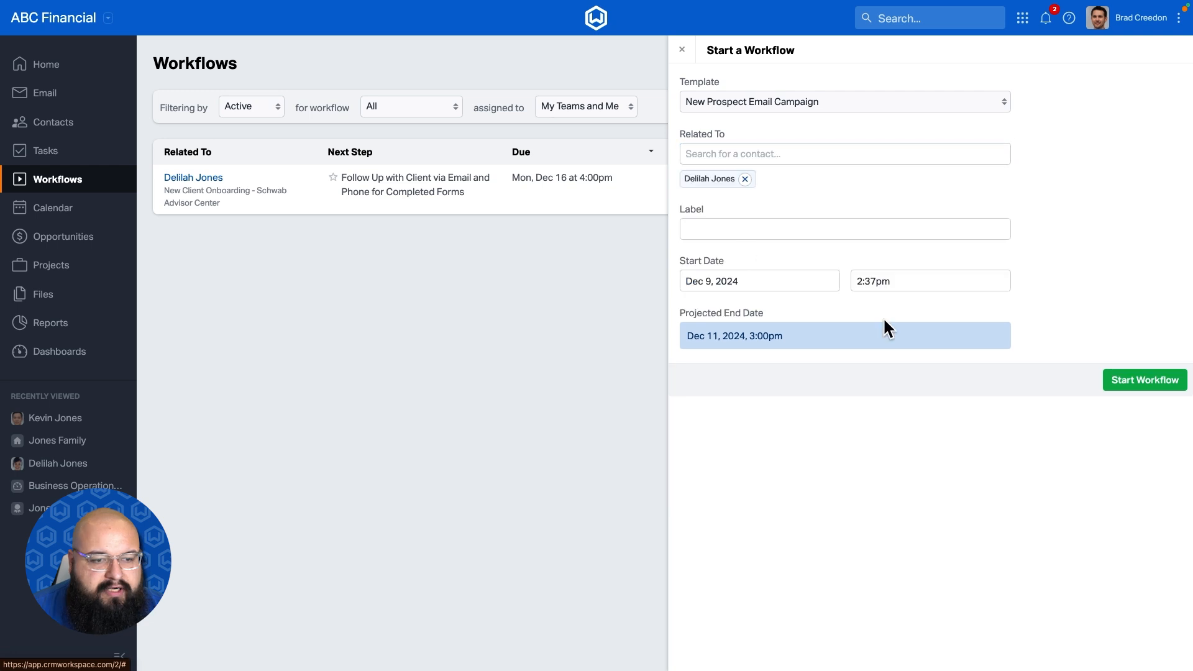
left_click(1137, 375)
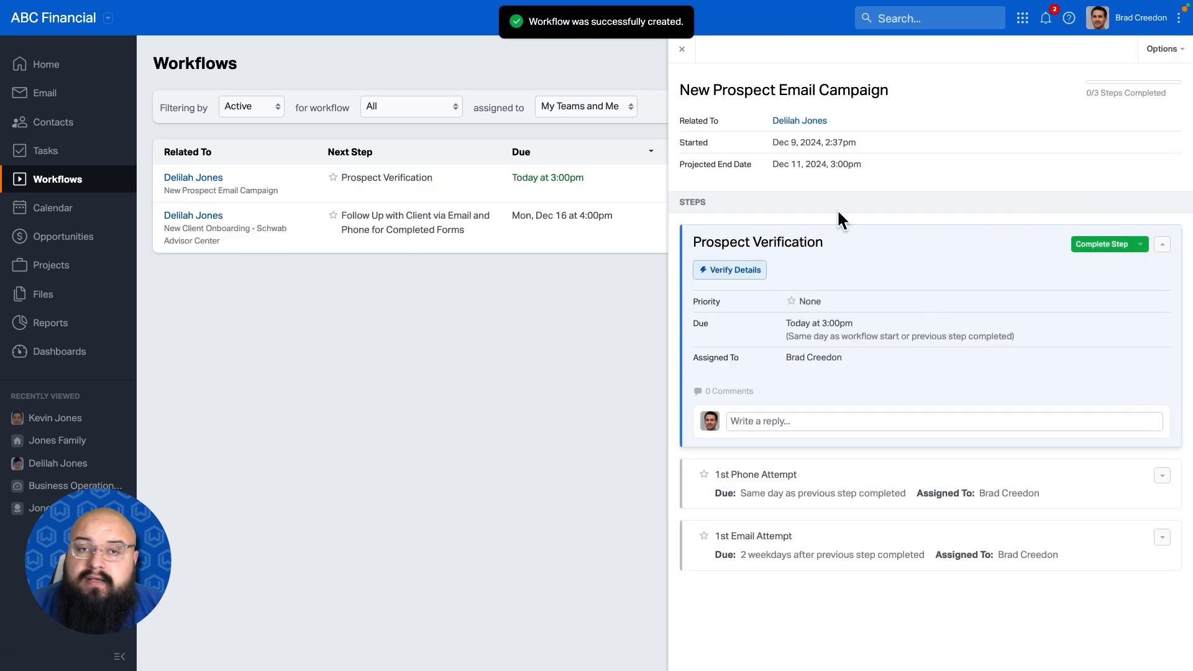
- Review and save the contact's details through the Verify Details action, and complete the Prospect Verification step
left_click(727, 268)
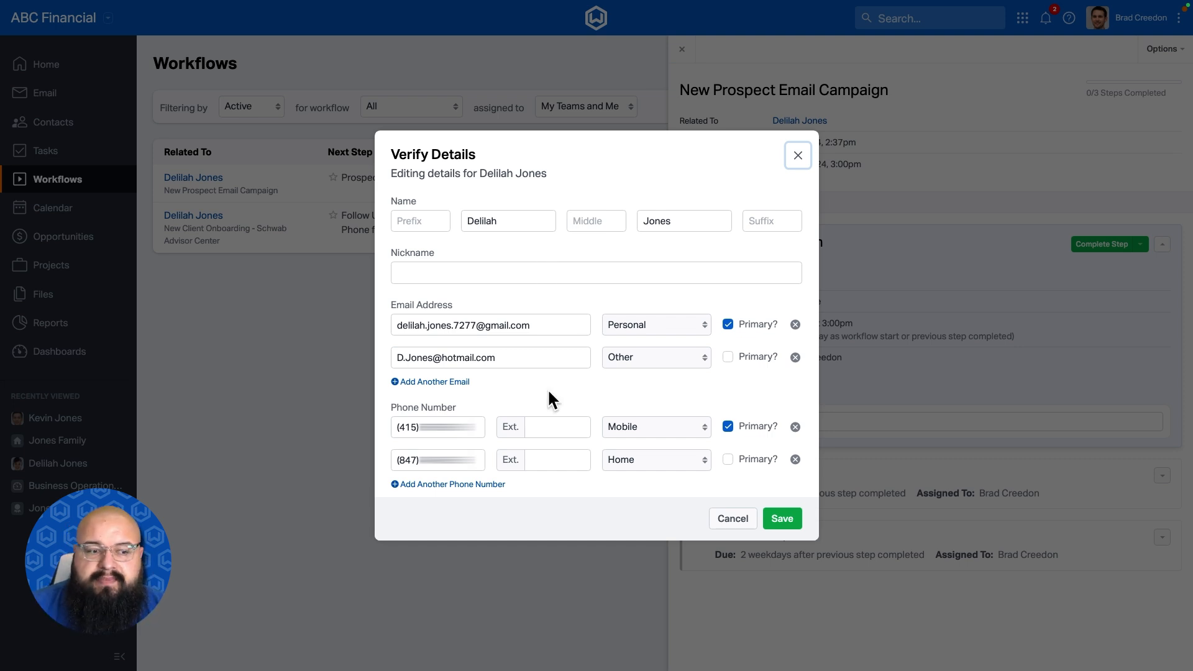
left_click(776, 518)
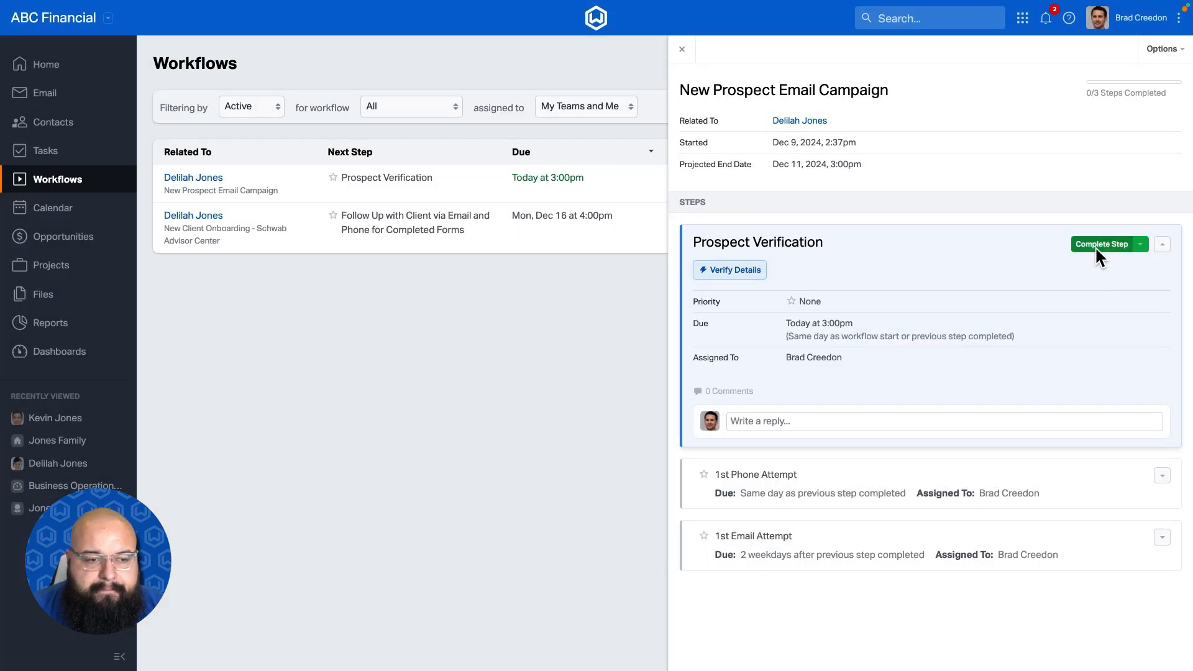
left_click(1094, 246)
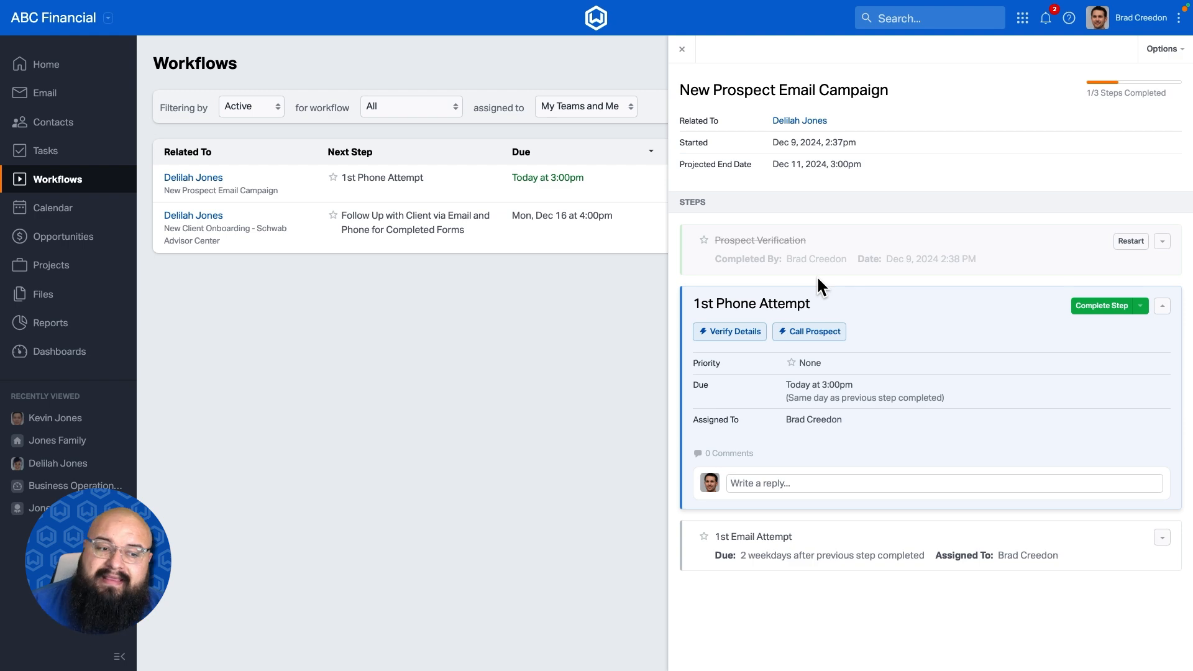
- Review and save the contact's investment profile and background details through the 1st Phone Attempt step's Verify Details action
left_click(734, 334)
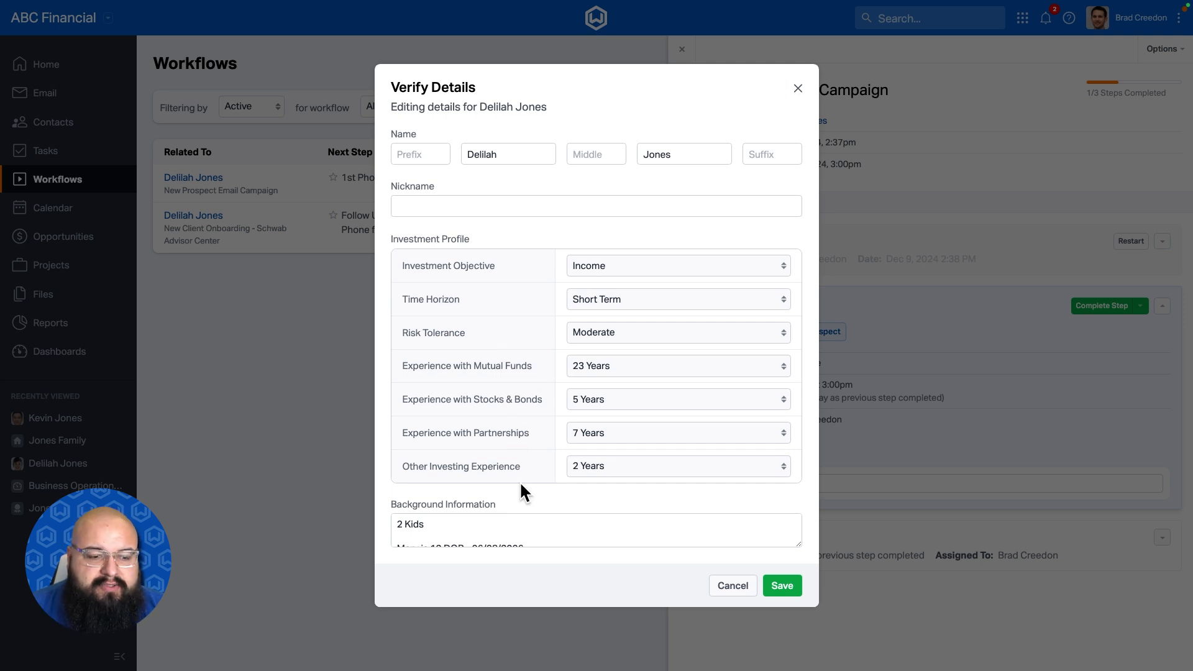
left_click(784, 585)
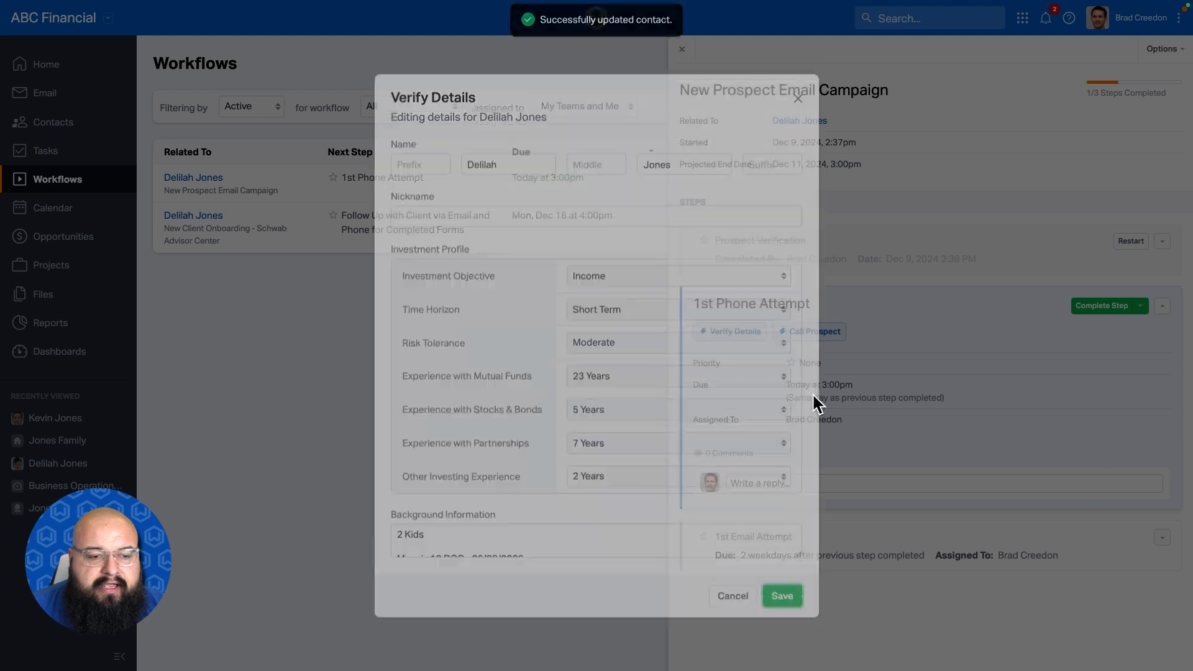
- Check the phone numbers offered by the Call Prospect action without placing a call, and complete the 1st Phone Attempt step
left_click(826, 330)
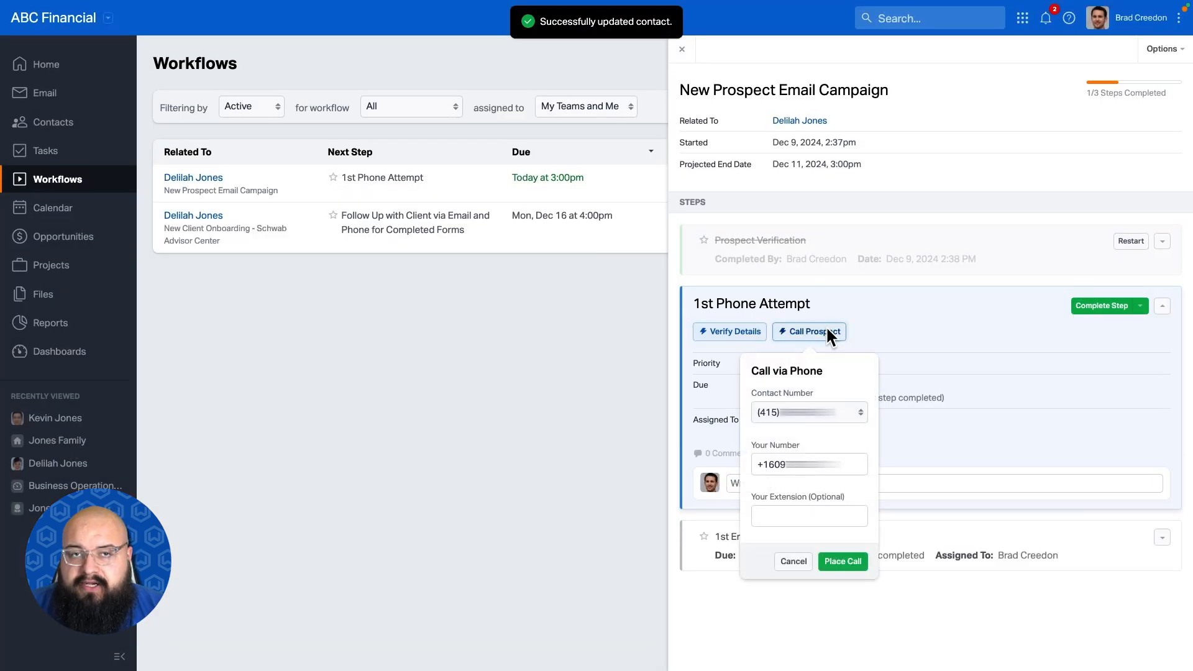
left_click(857, 415)
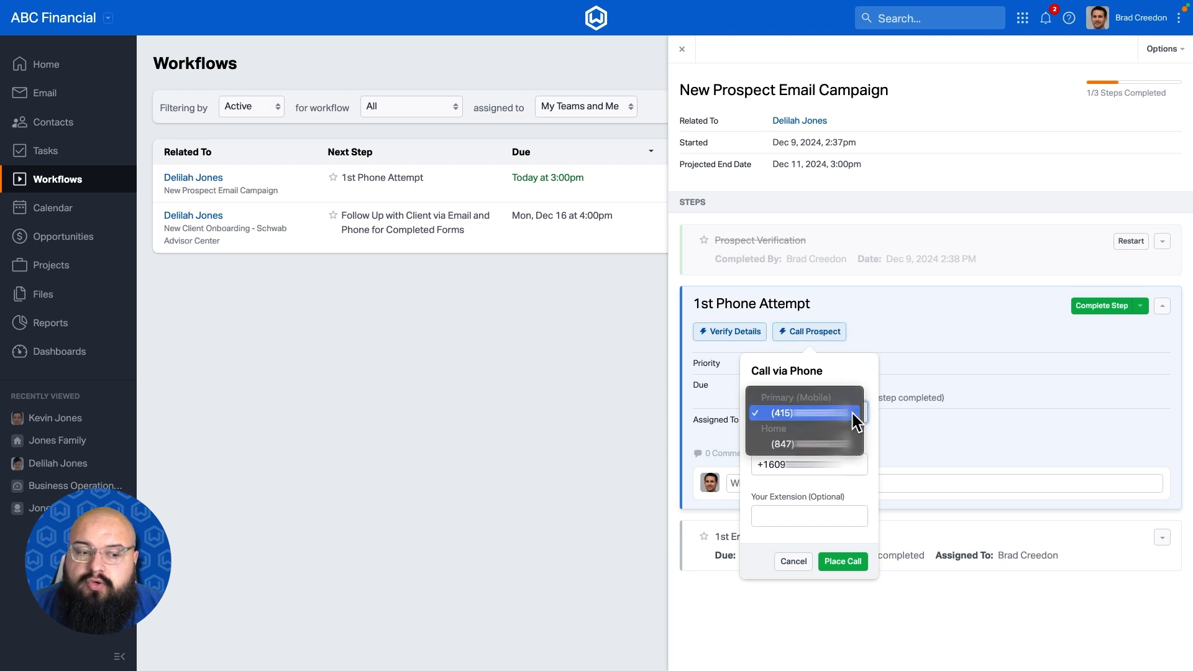
left_click(865, 357)
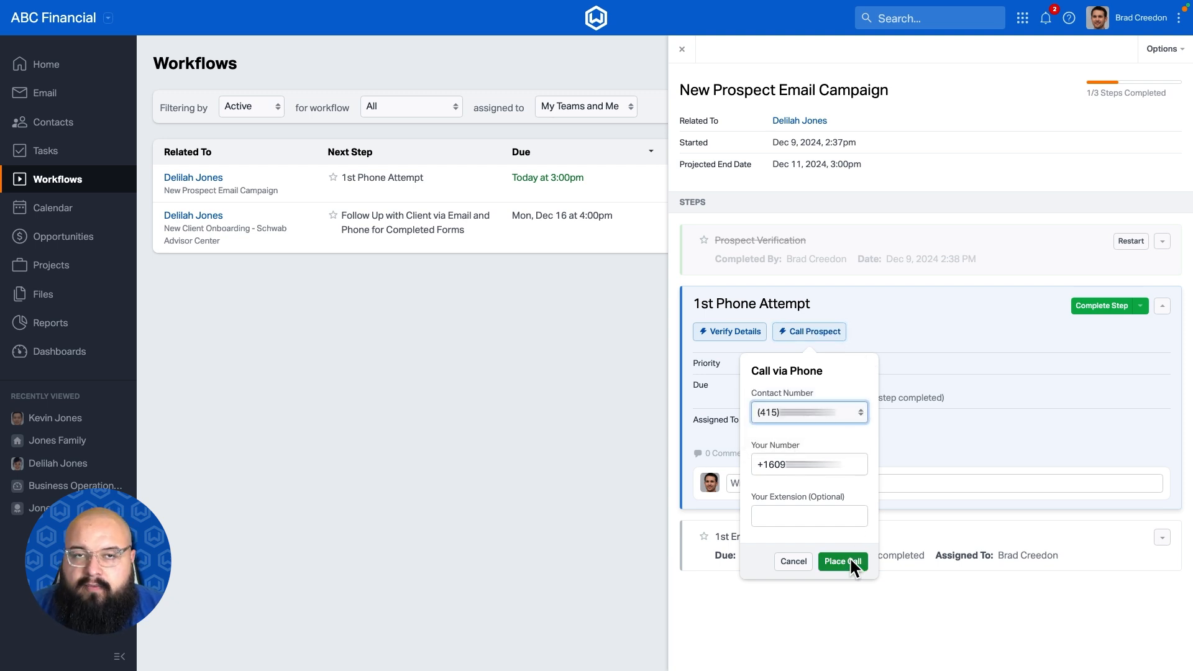
left_click(940, 334)
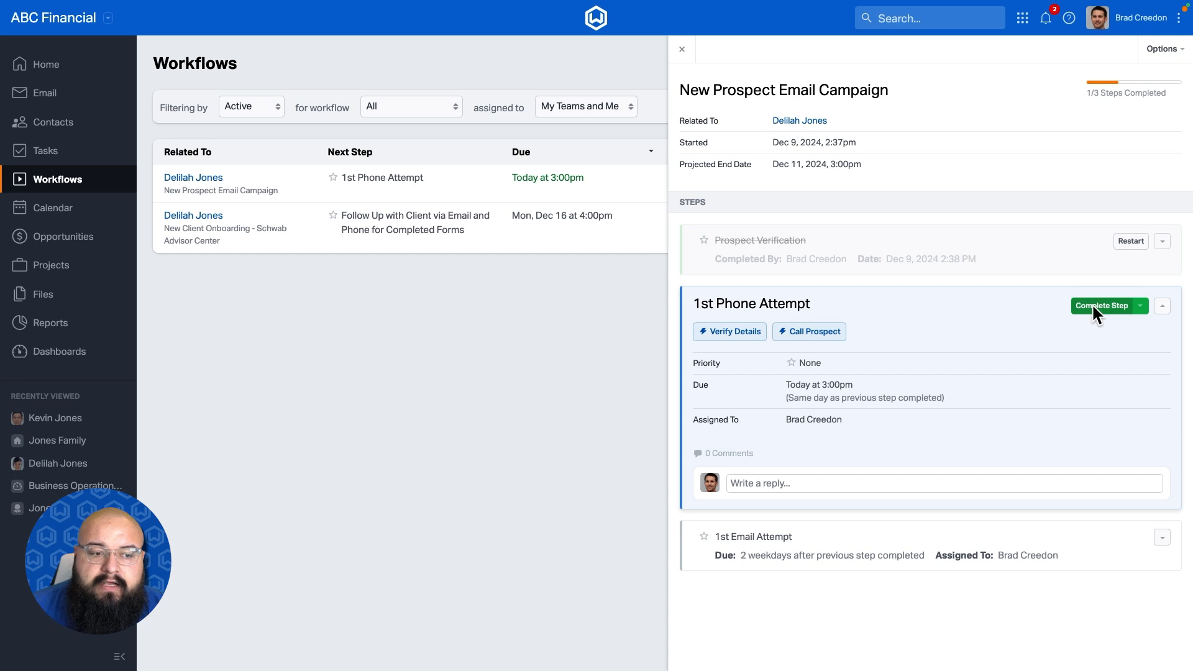
left_click(1091, 304)
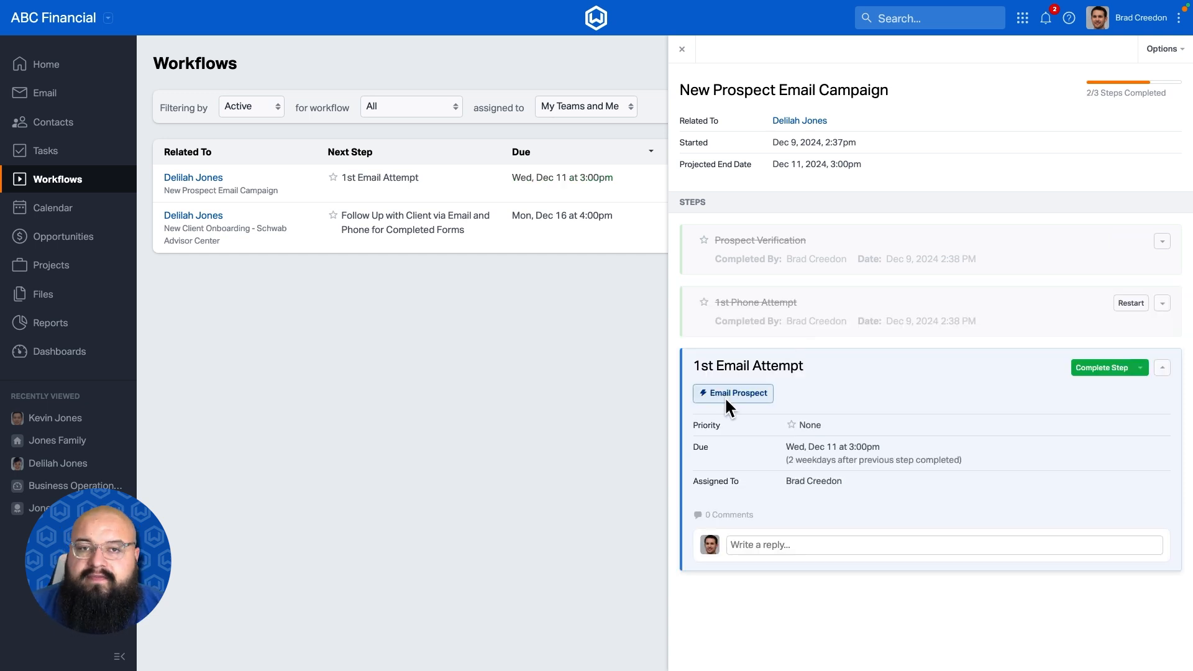
- Preview the message prepared by the 1st Email Attempt step's Email Prospect action and close it without sending
left_click(728, 394)
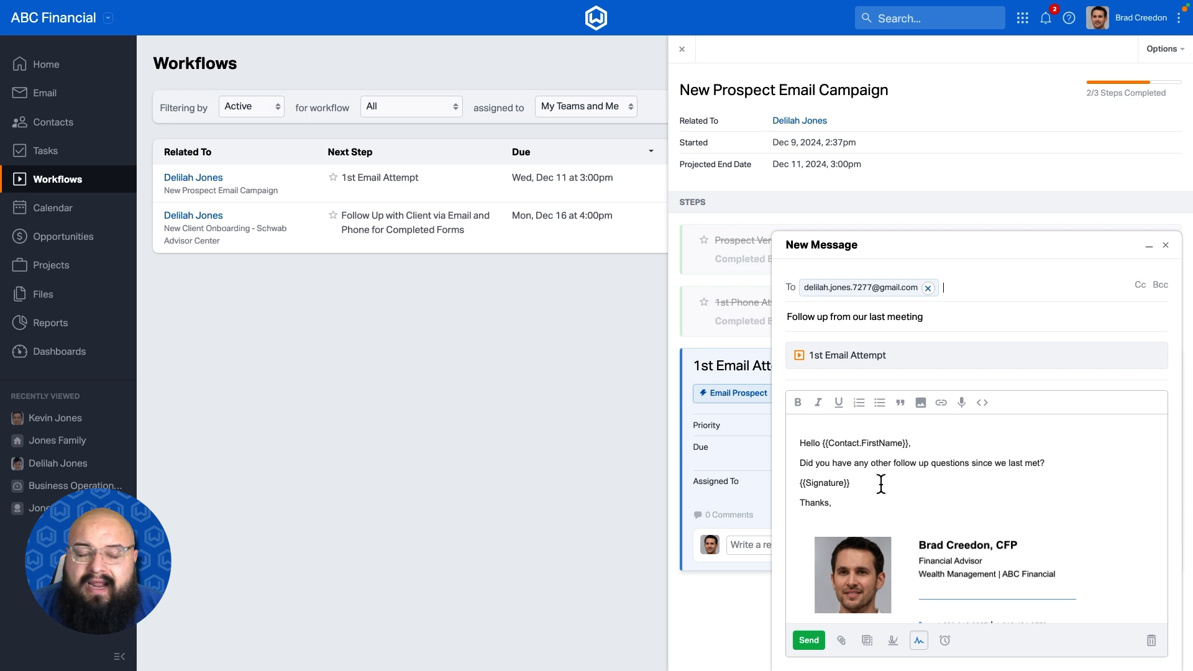
left_click(1165, 246)
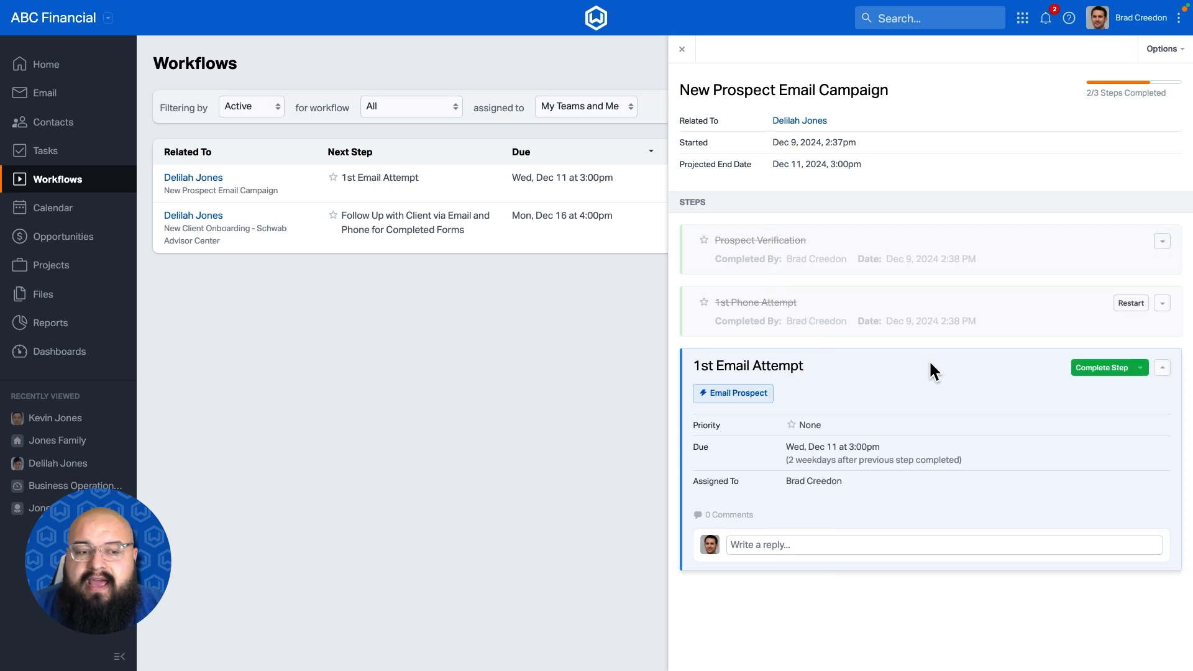